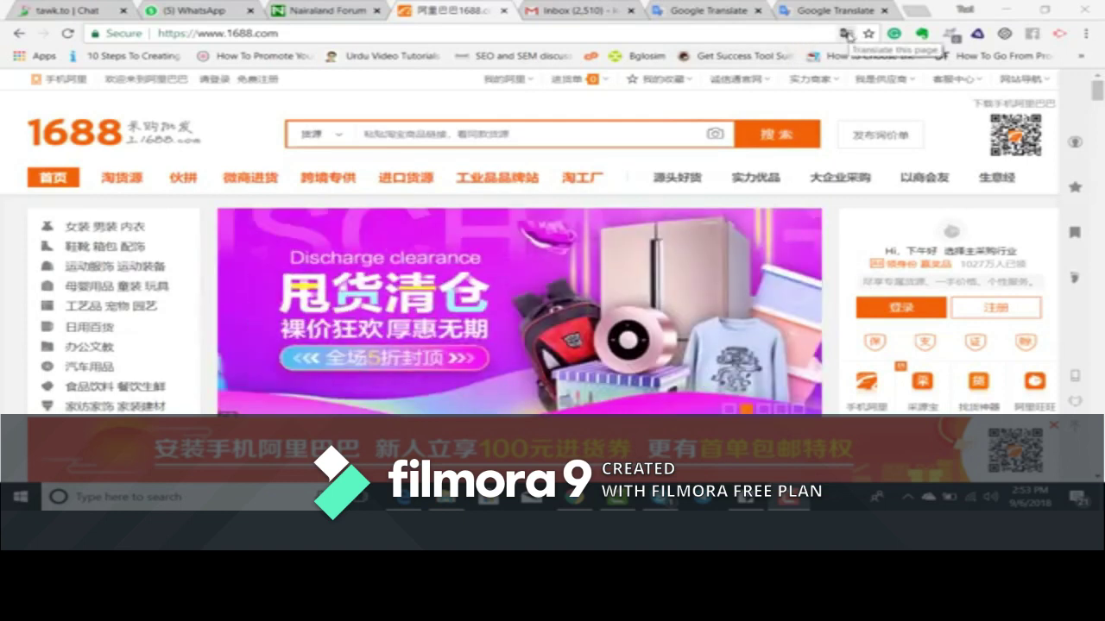
Translate the 1688.com homepage into English and follow the 'registration' link to the sign-up page.
right_click(243, 129)
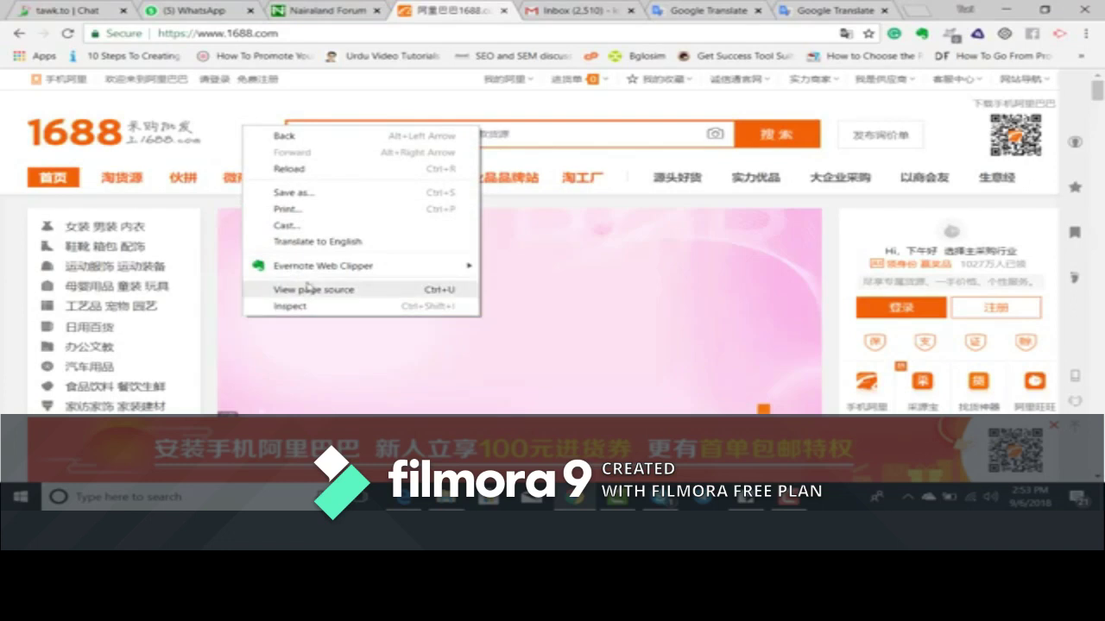
click(316, 242)
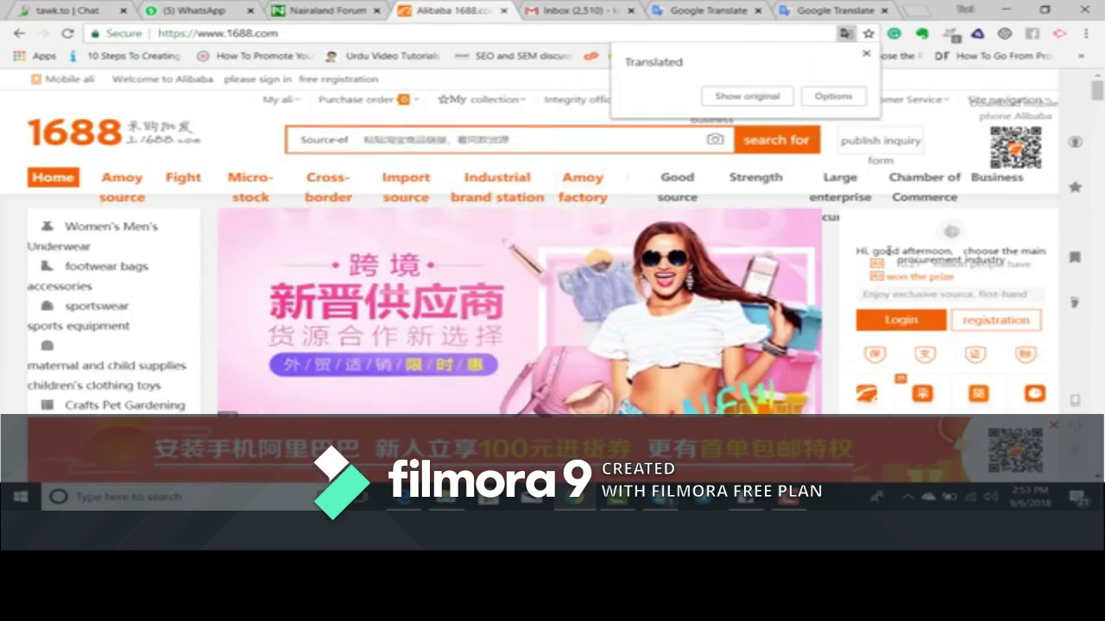
click(996, 320)
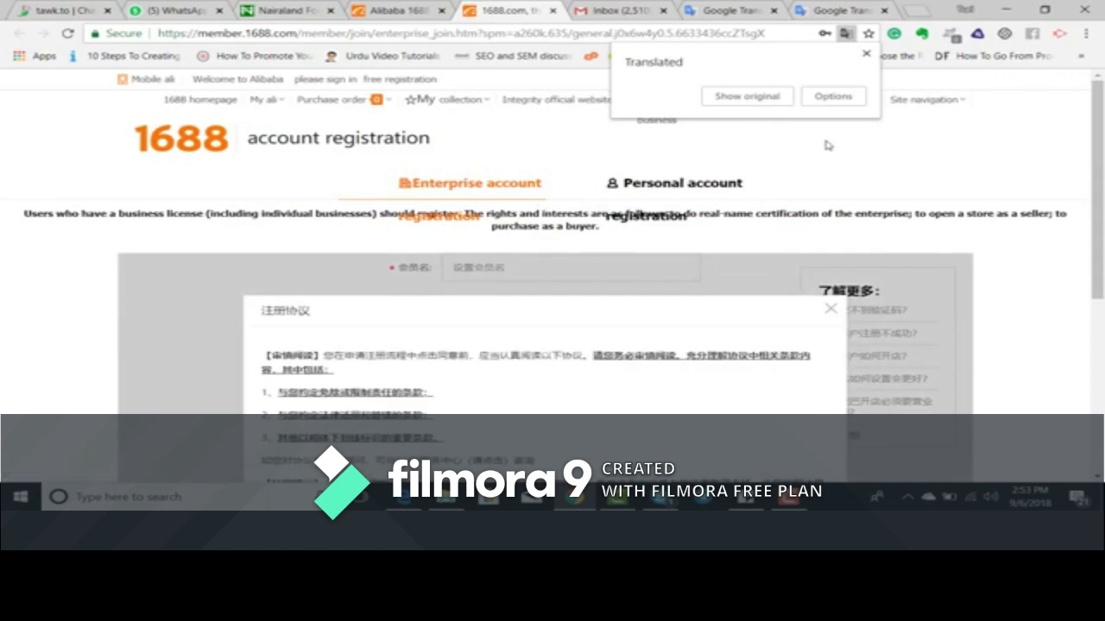
Dismiss the translation notice, choose the Personal account tab, and agree to the registration agreement.
click(898, 161)
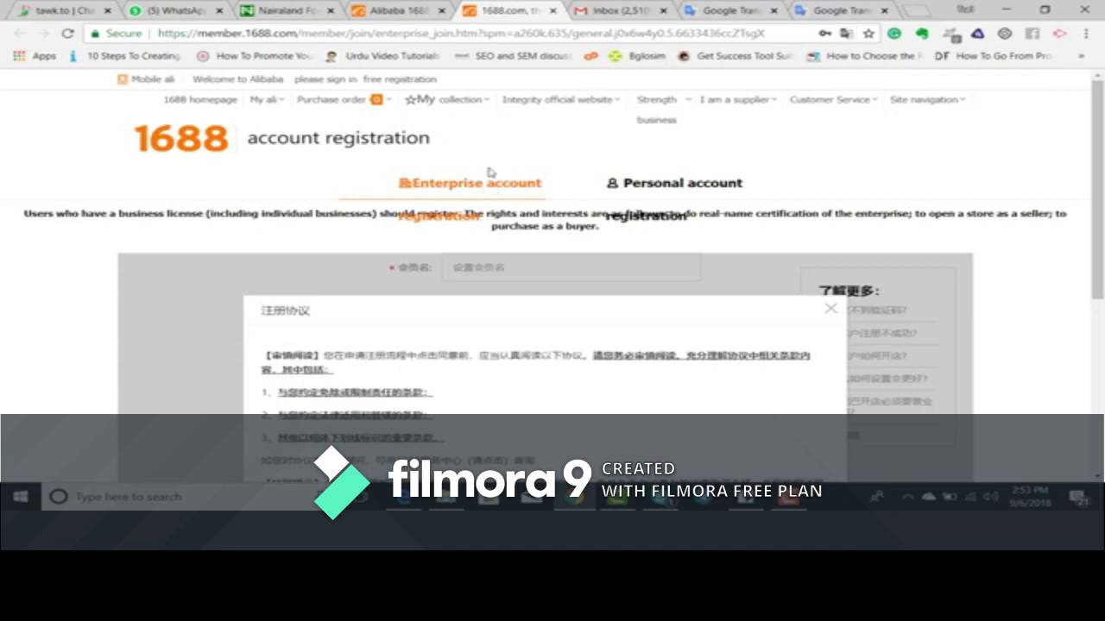
click(678, 192)
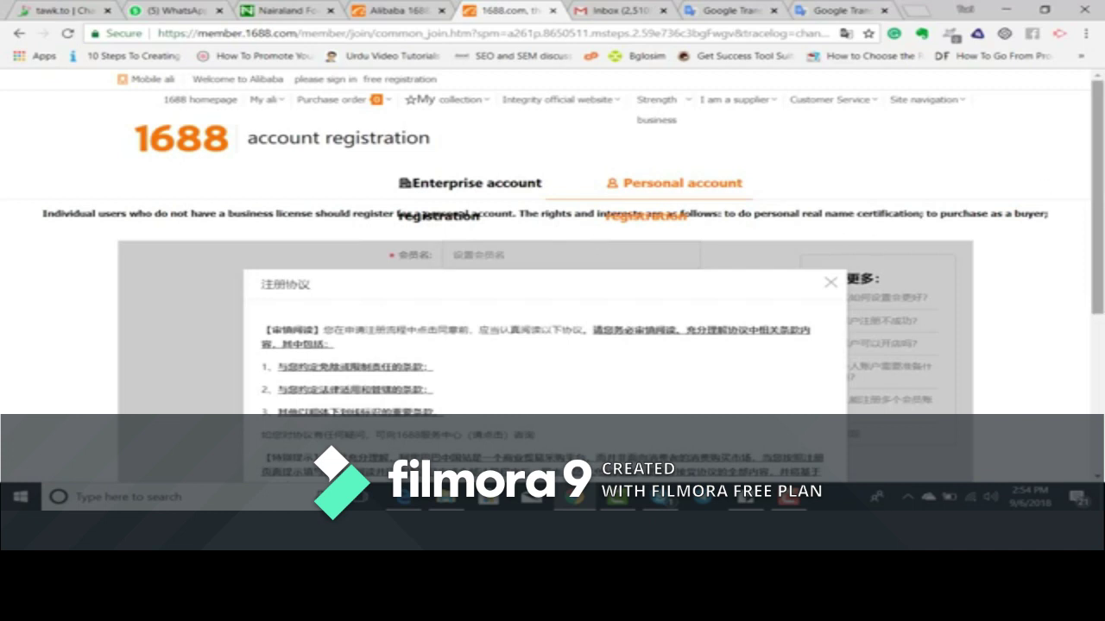
scroll(1077, 205, down, 2)
scroll(552, 258, down, 1)
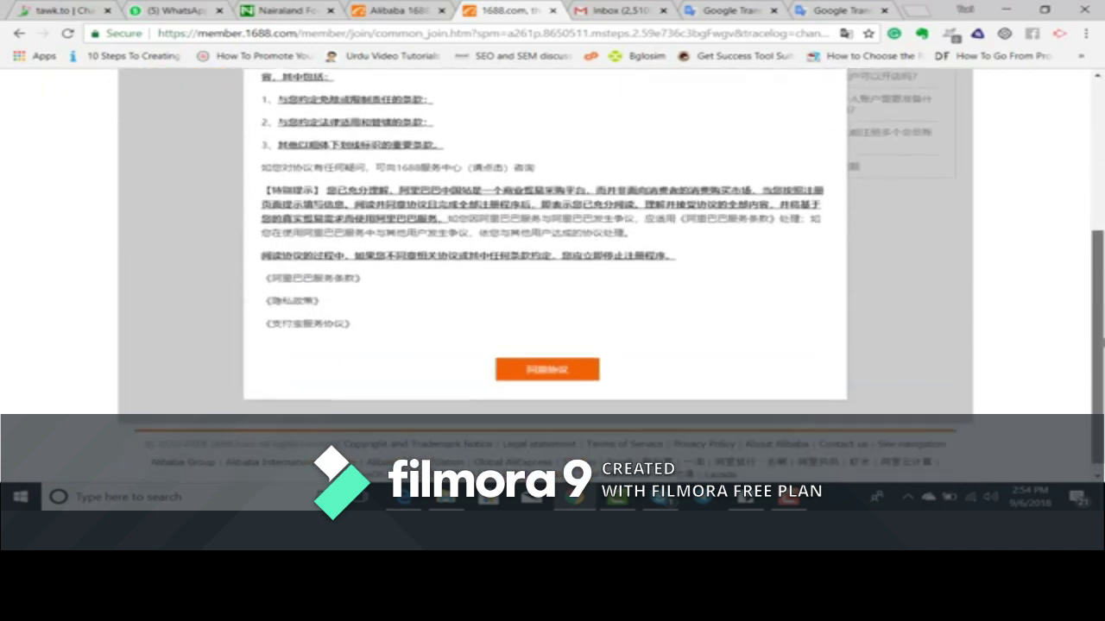
click(570, 371)
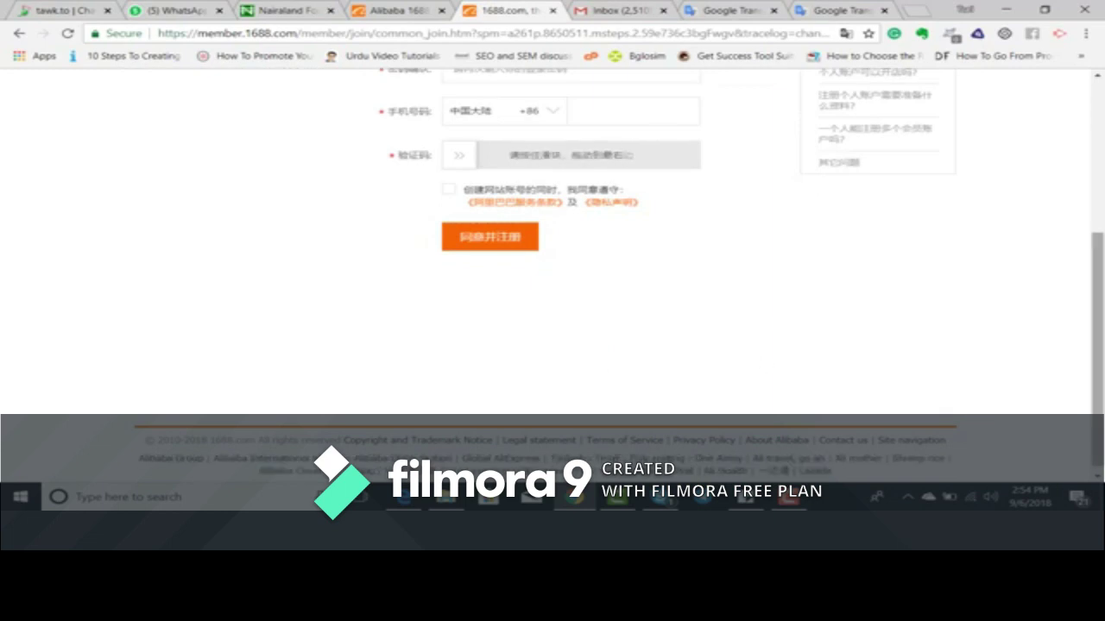
Copy the 会员名 label into Google Translate, which renders it as 'Member name'.
scroll(1101, 343, up, 3)
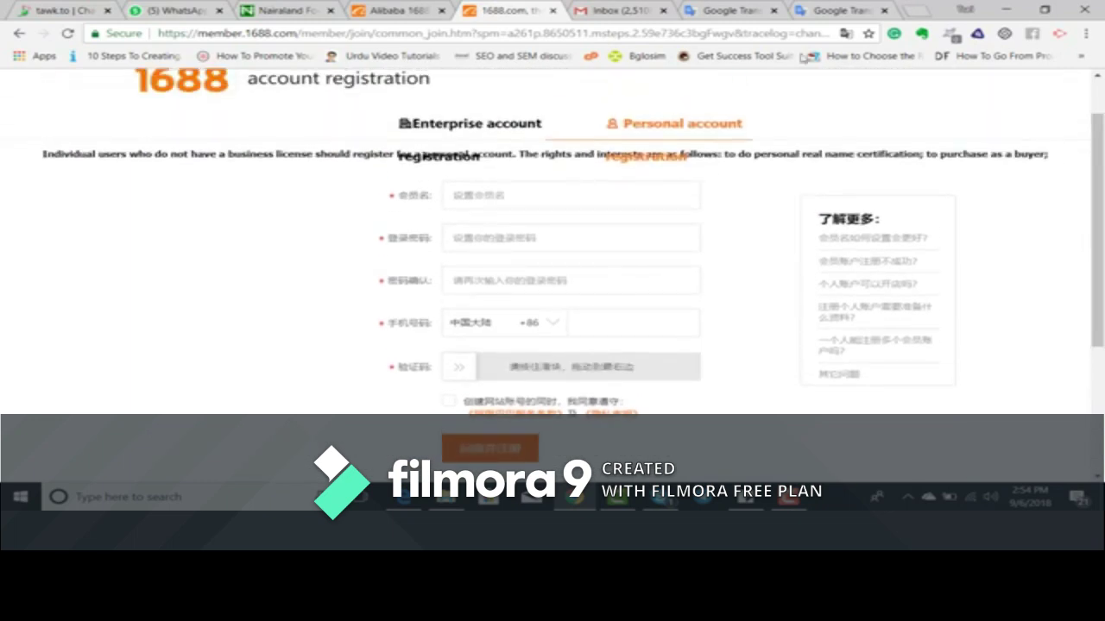
click(846, 10)
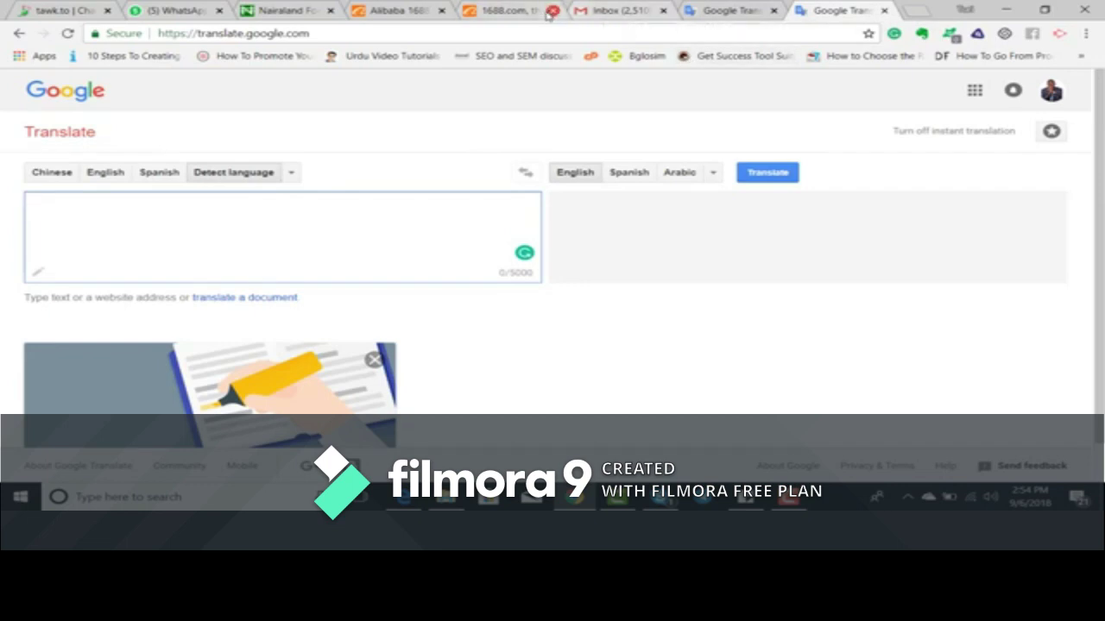
click(497, 12)
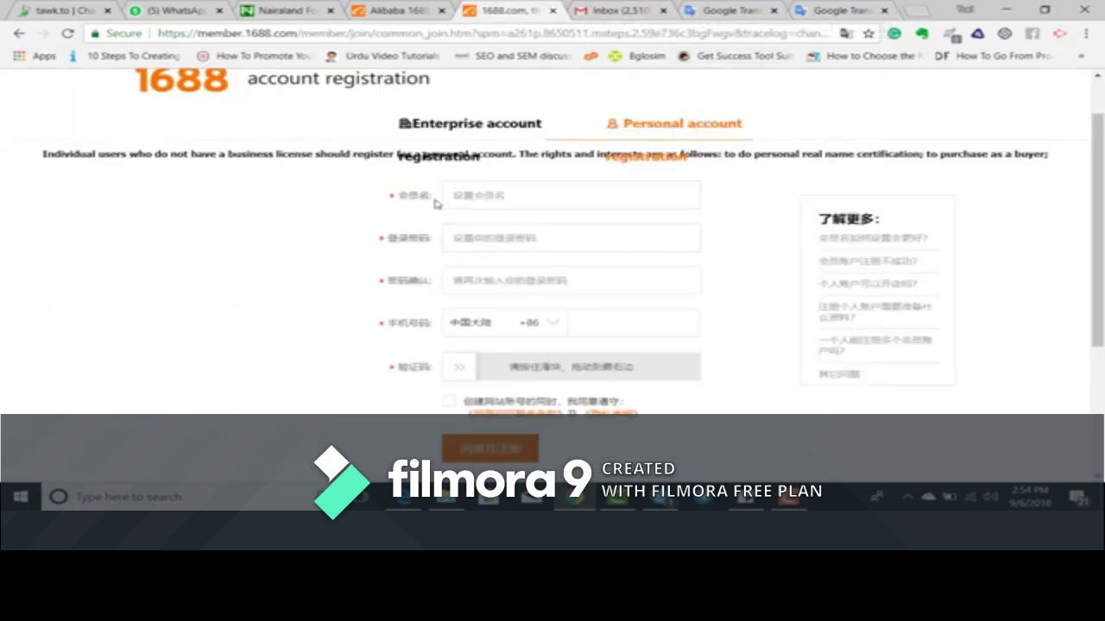
drag(432, 199, 401, 198)
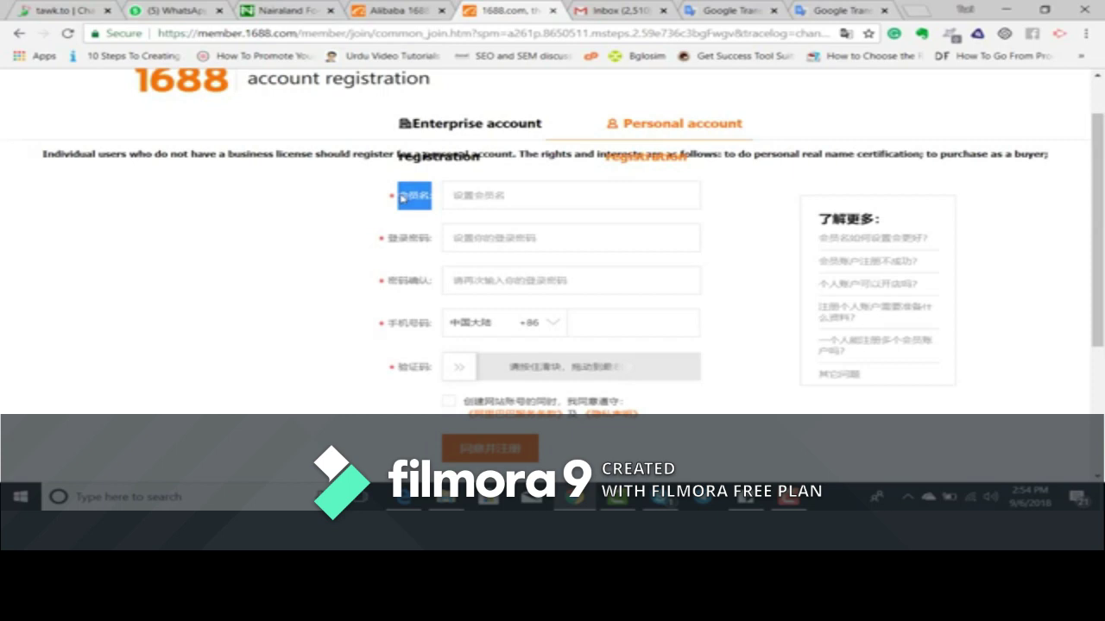
right_click(403, 198)
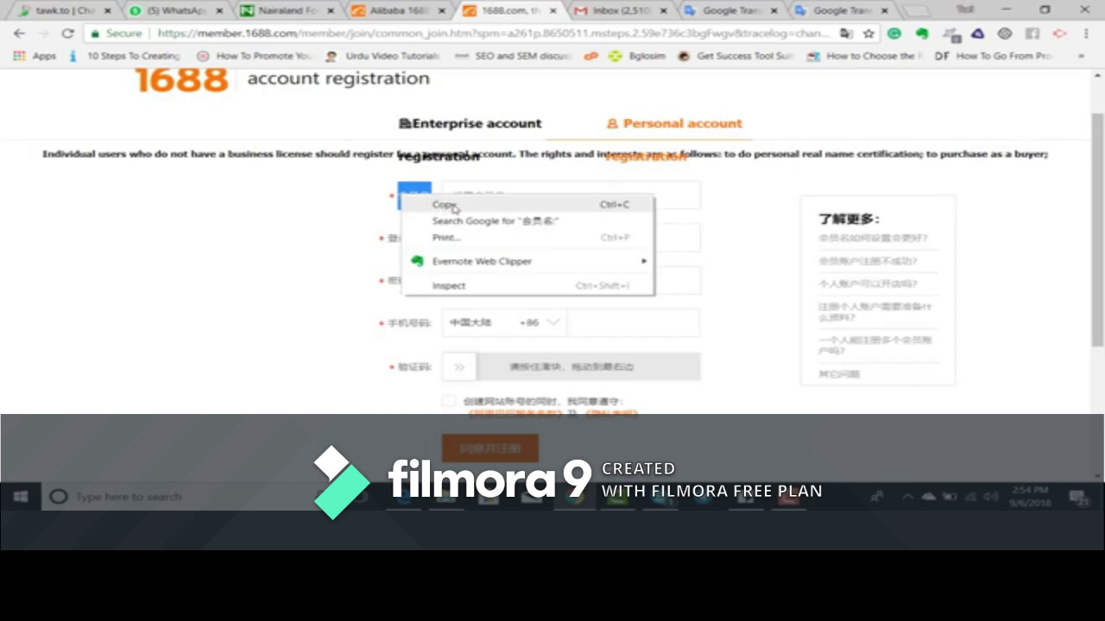
click(450, 207)
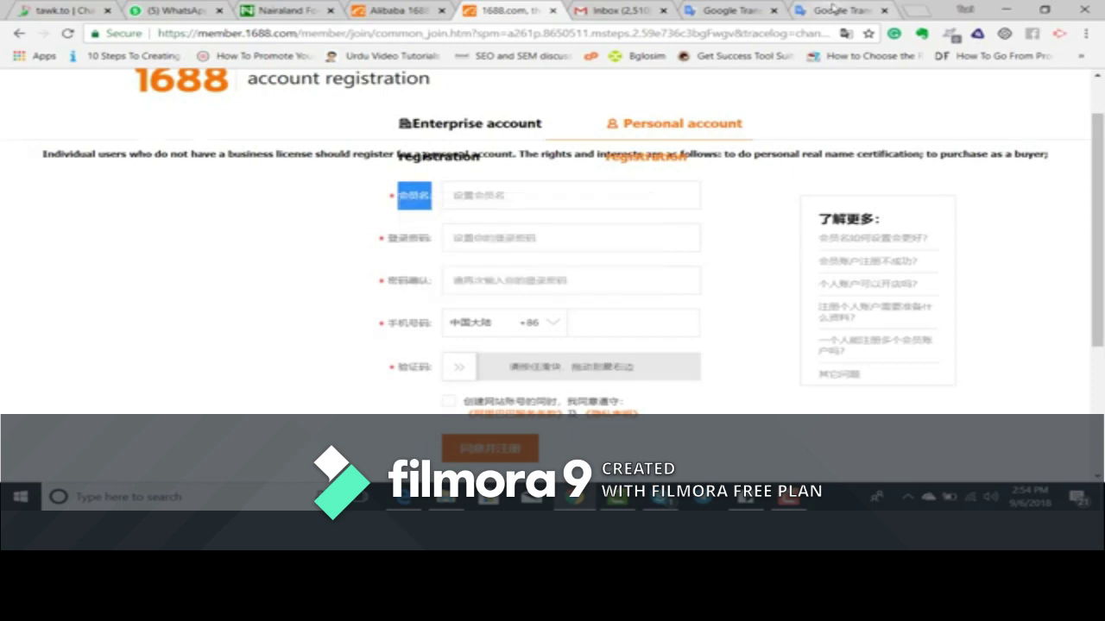
click(834, 9)
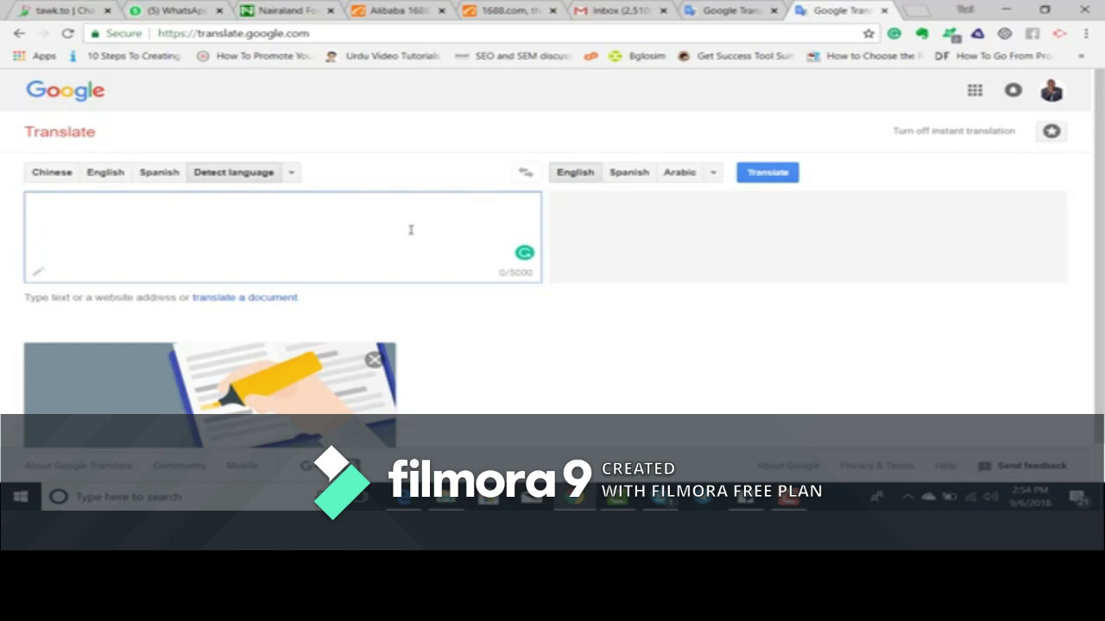
key(ctrl+v)
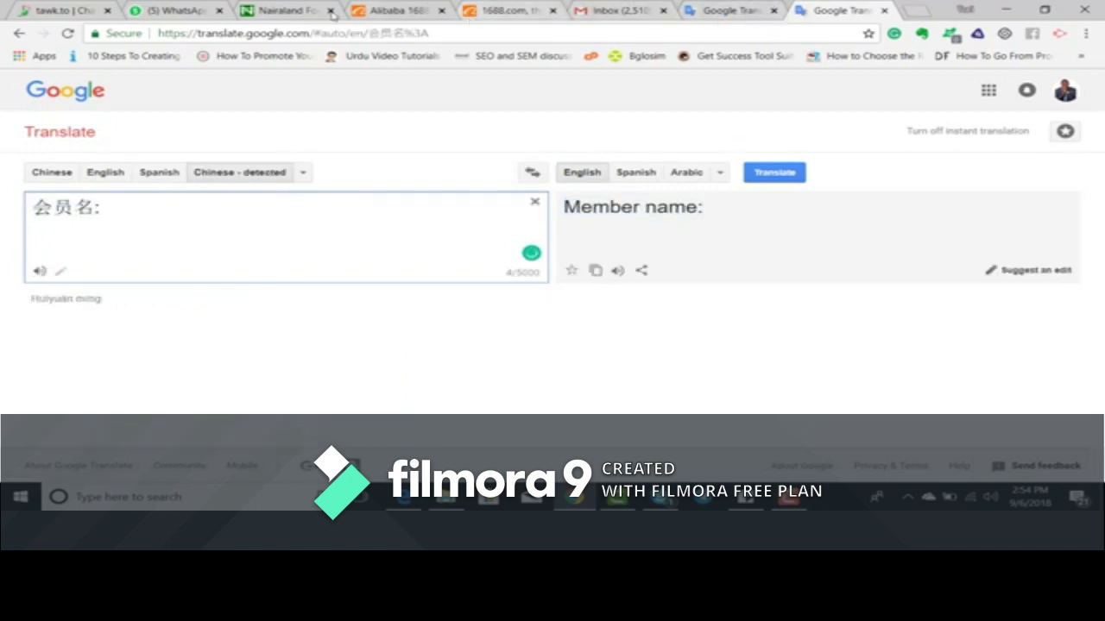
click(509, 10)
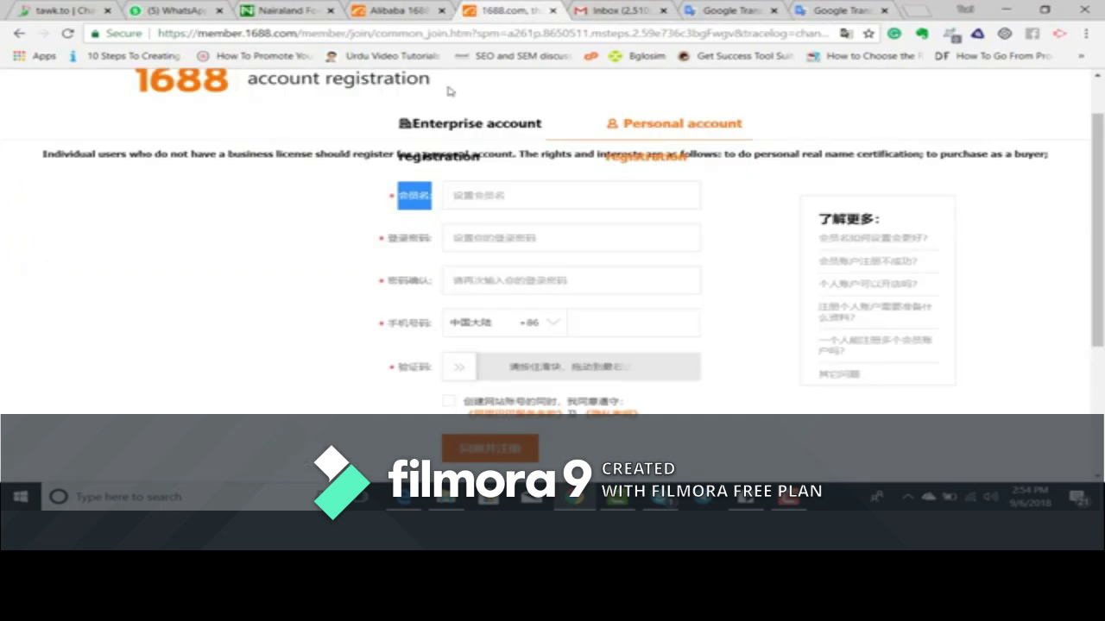
Enter the chosen member name and translate the 登录密码 label as 'login password'.
click(477, 196)
text(turl)
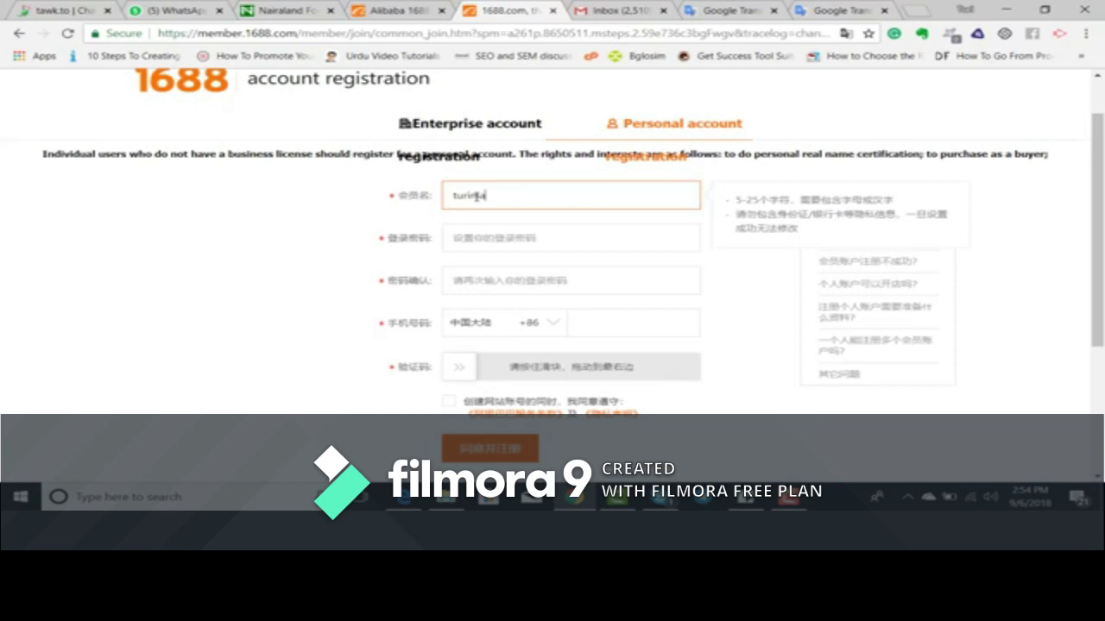
text(madagwa)
drag(436, 243, 385, 243)
right_click(385, 243)
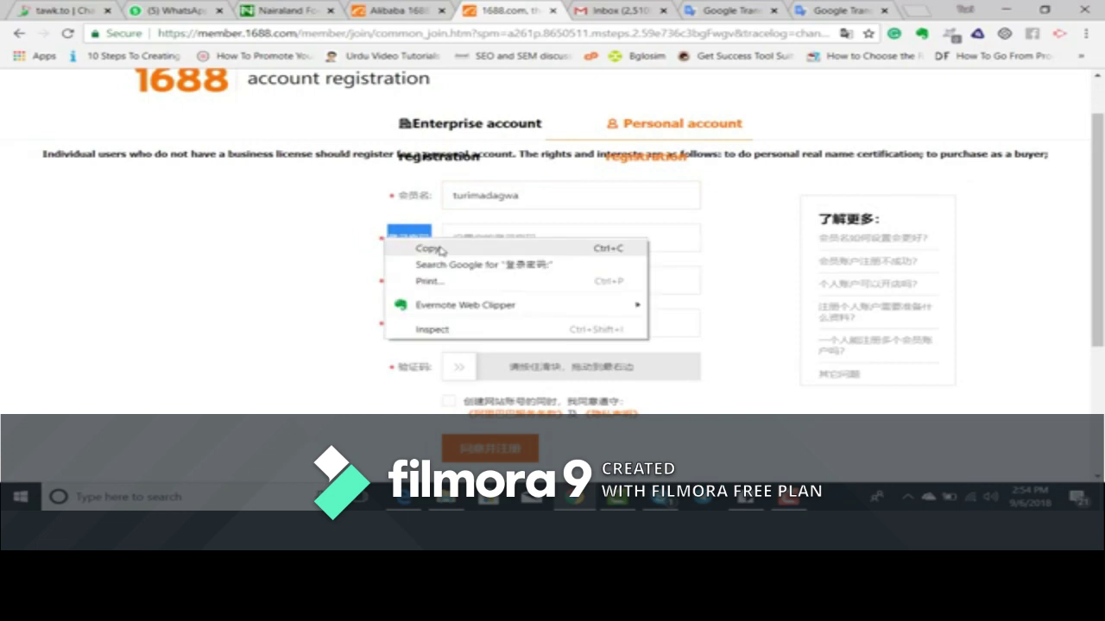
click(427, 249)
click(824, 12)
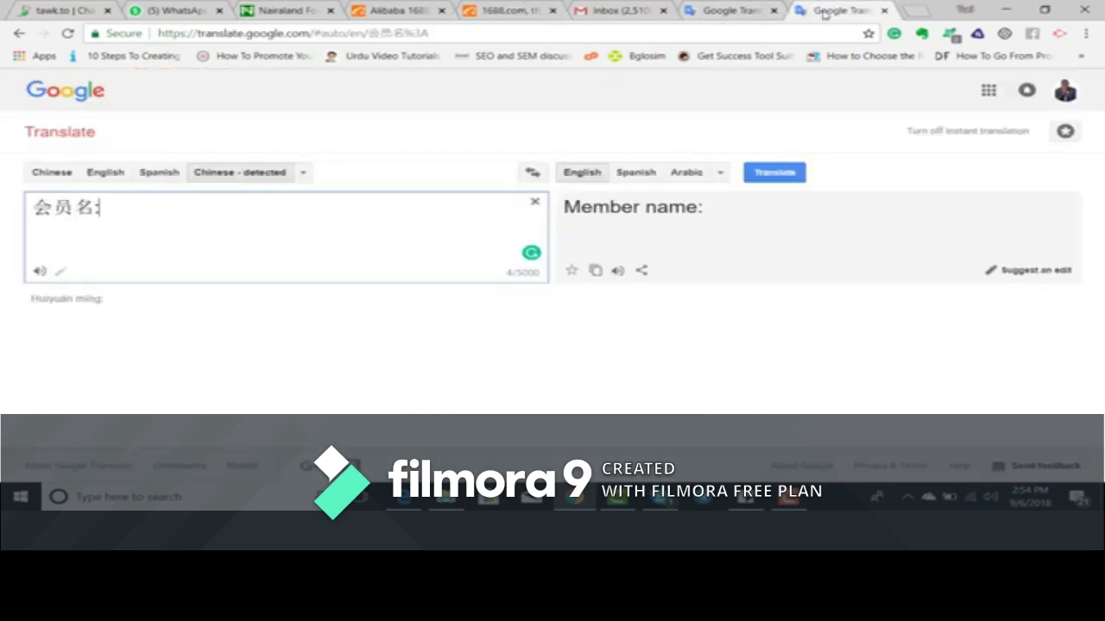
drag(152, 214, 19, 231)
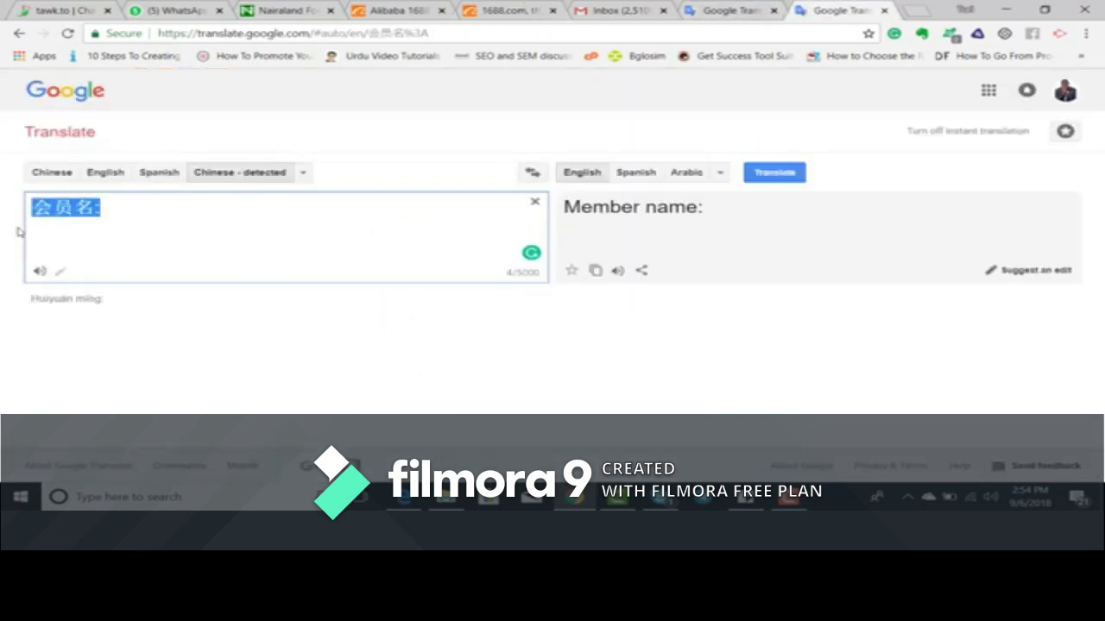
key(ctrl+v)
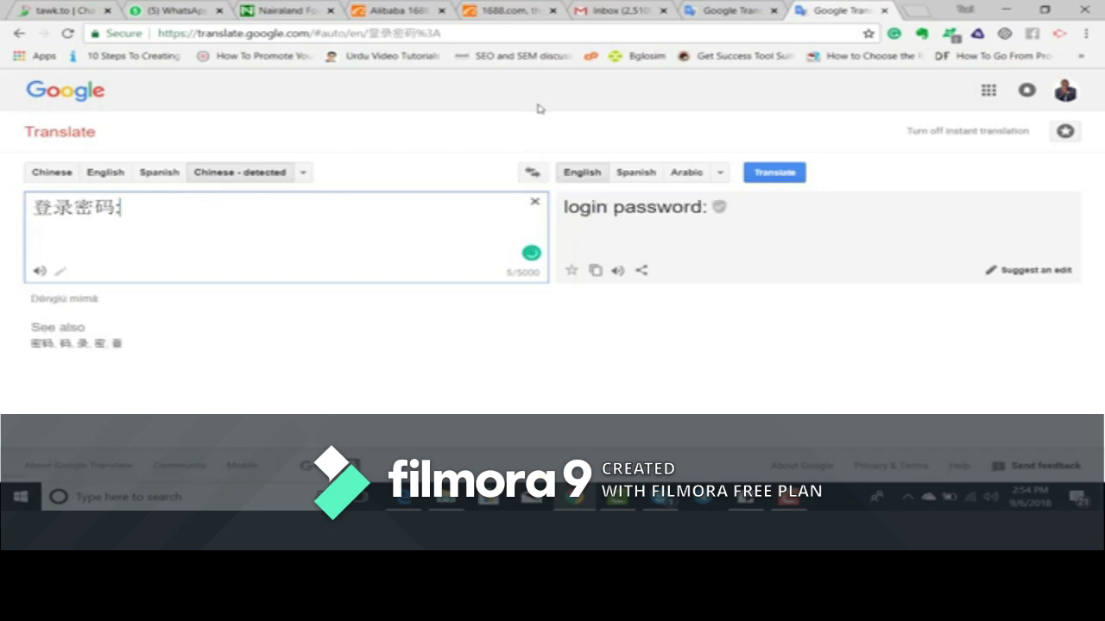
click(510, 12)
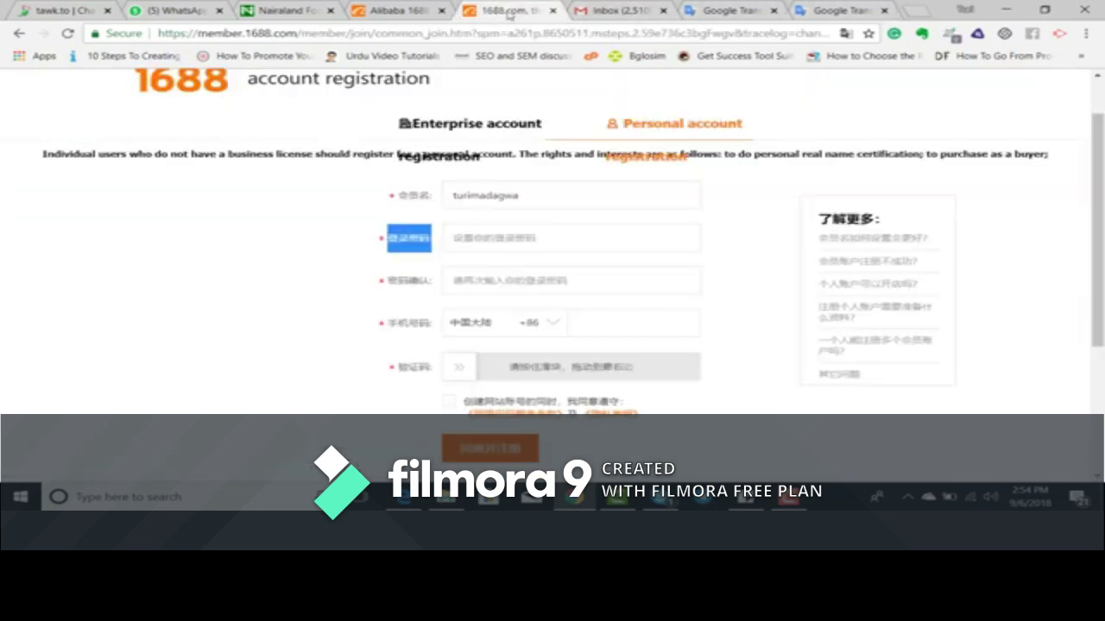
Enter the login password and translate the 密码确认 label as 'Password Confirmation'.
click(479, 244)
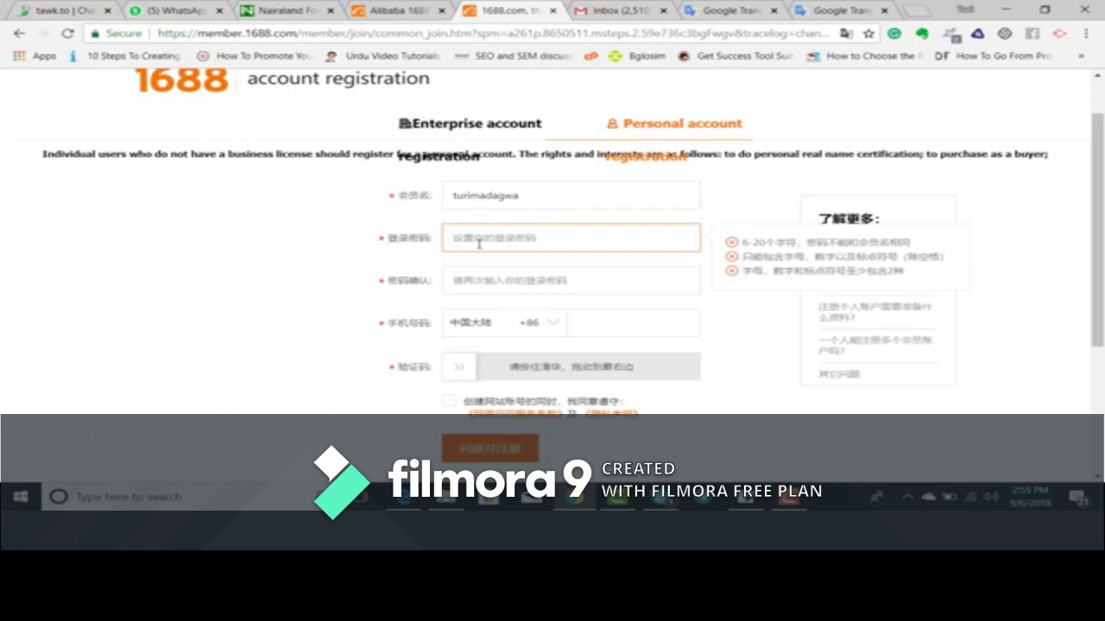
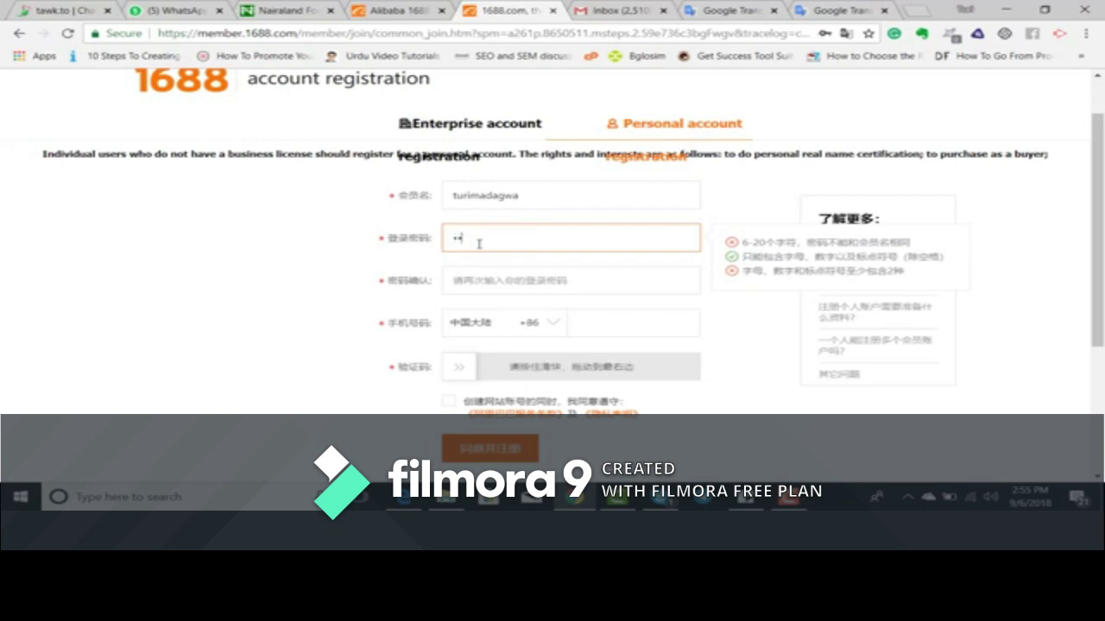
drag(437, 289, 393, 285)
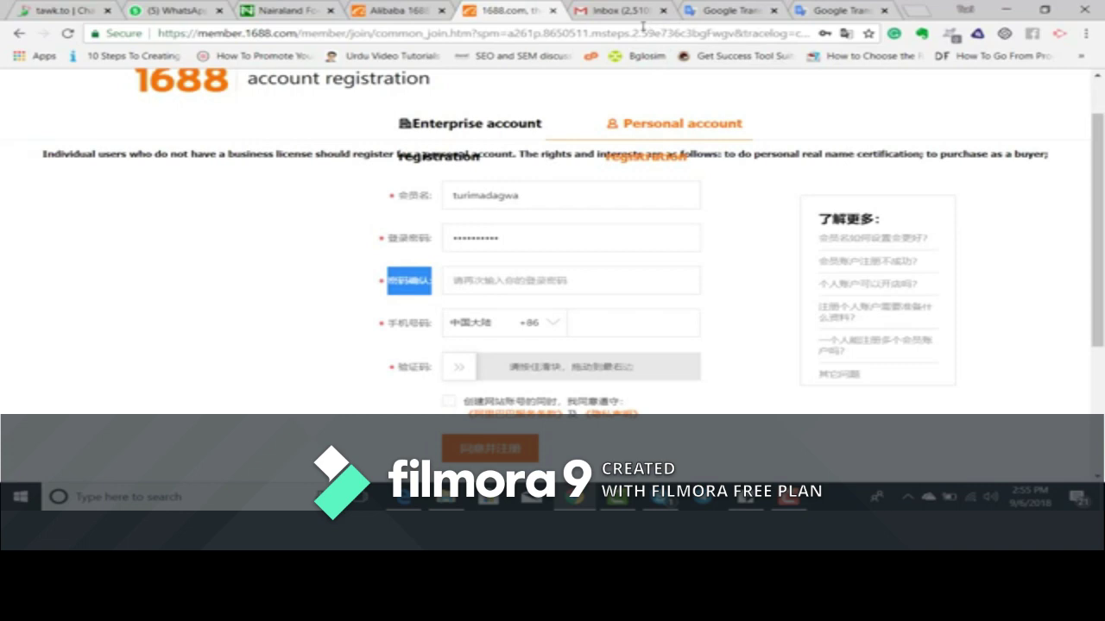
click(830, 10)
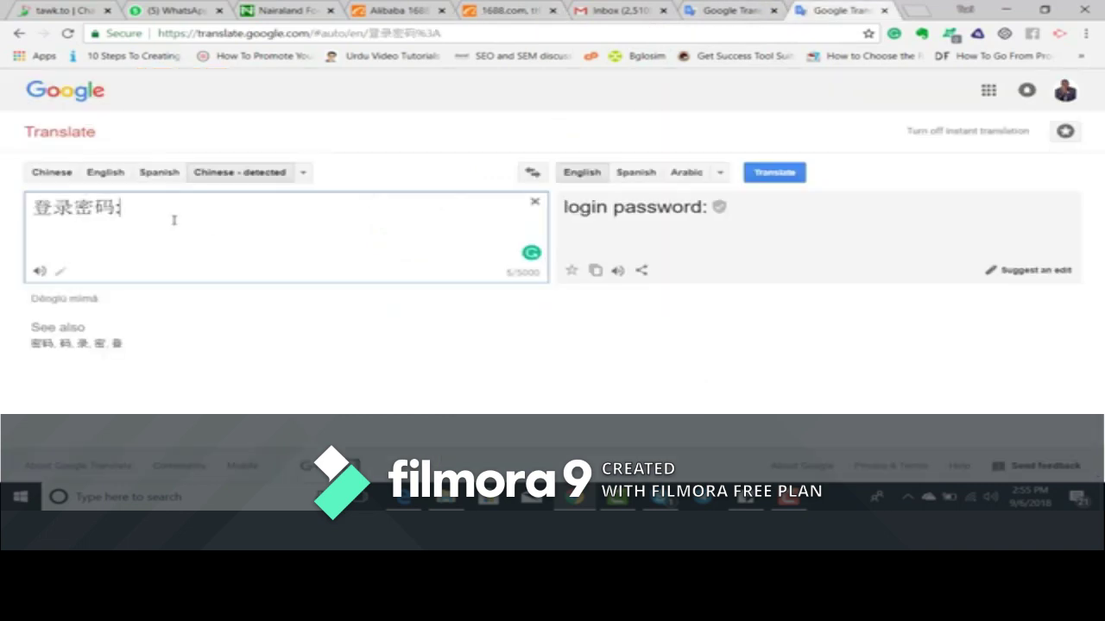
drag(173, 220, 20, 234)
key(ctrl+v)
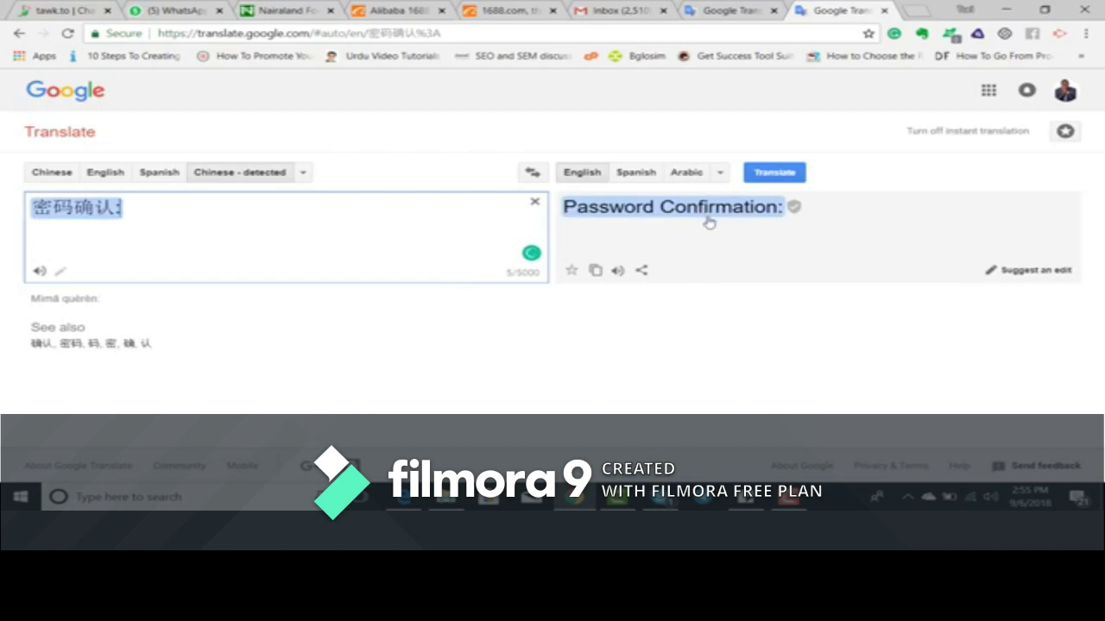
Retype the password into the password confirmation field.
click(518, 9)
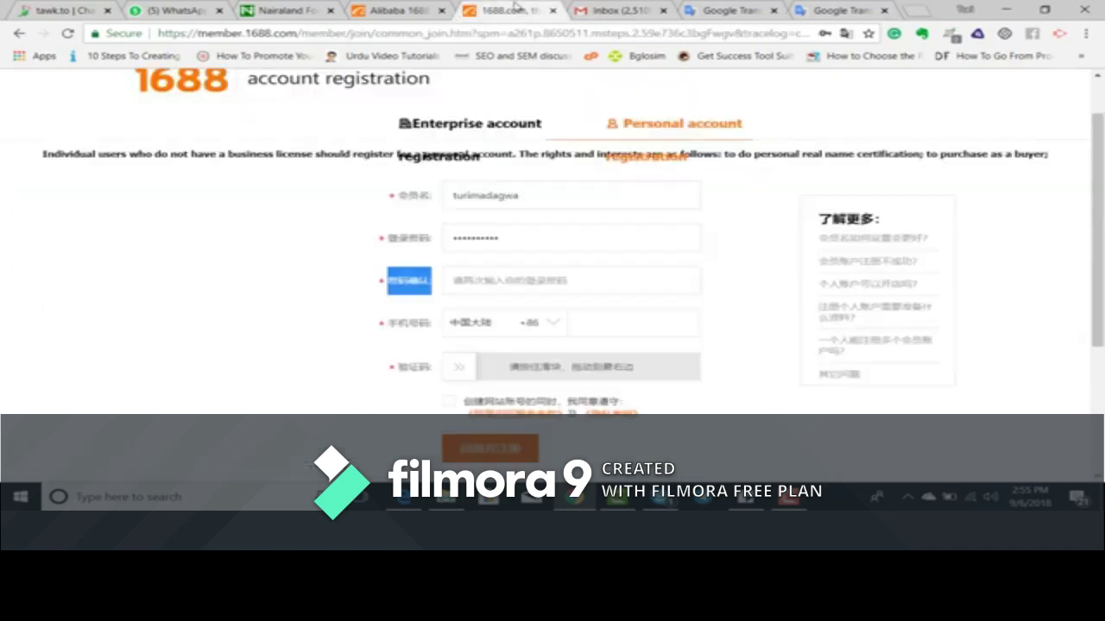
click(480, 283)
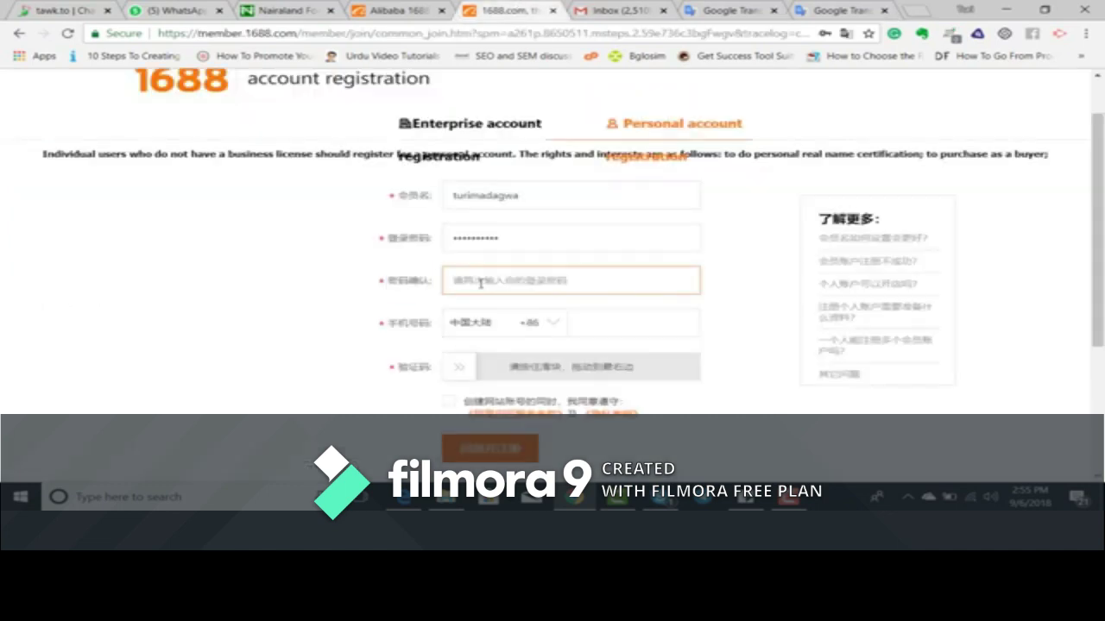
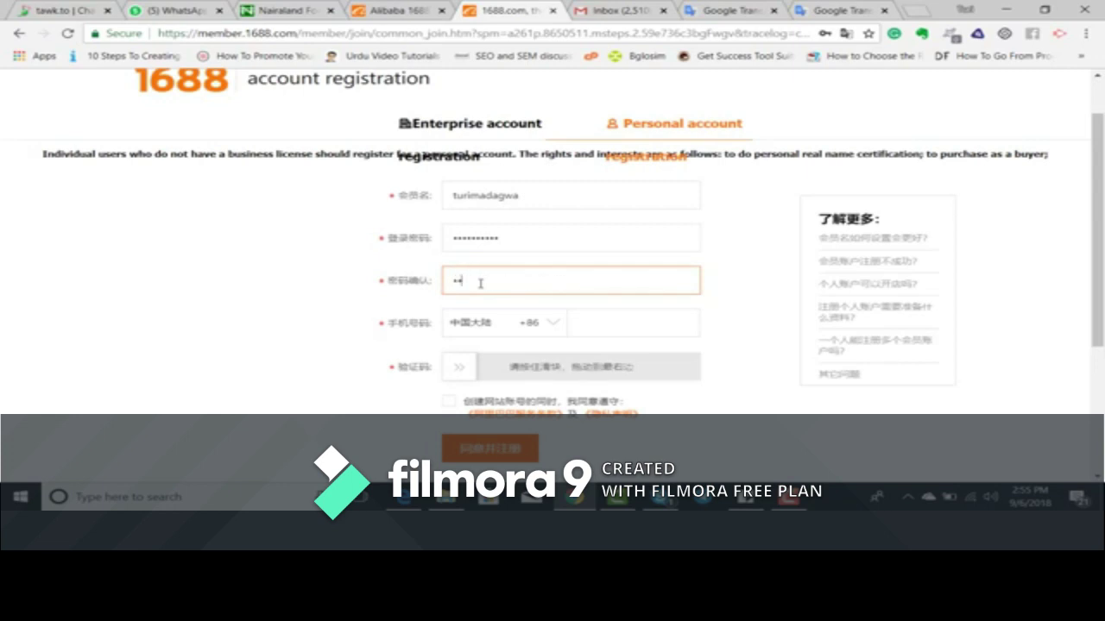
Open the +86 country-code list and search the page for '234'.
click(554, 326)
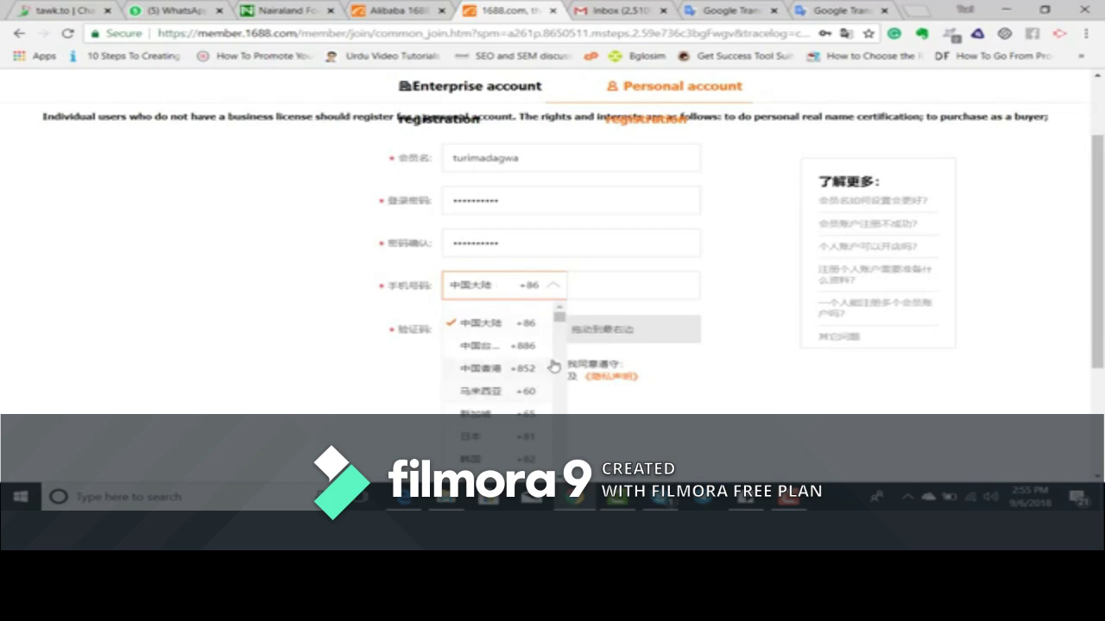
scroll(559, 335, down, 2)
scroll(559, 335, down, 4)
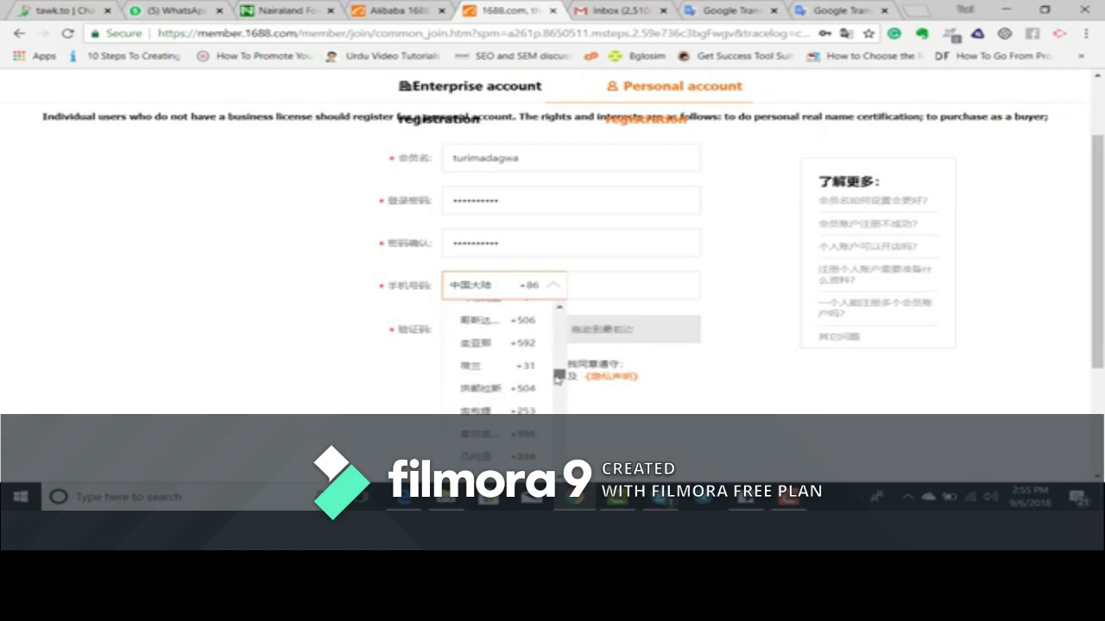
key(ctrl+f)
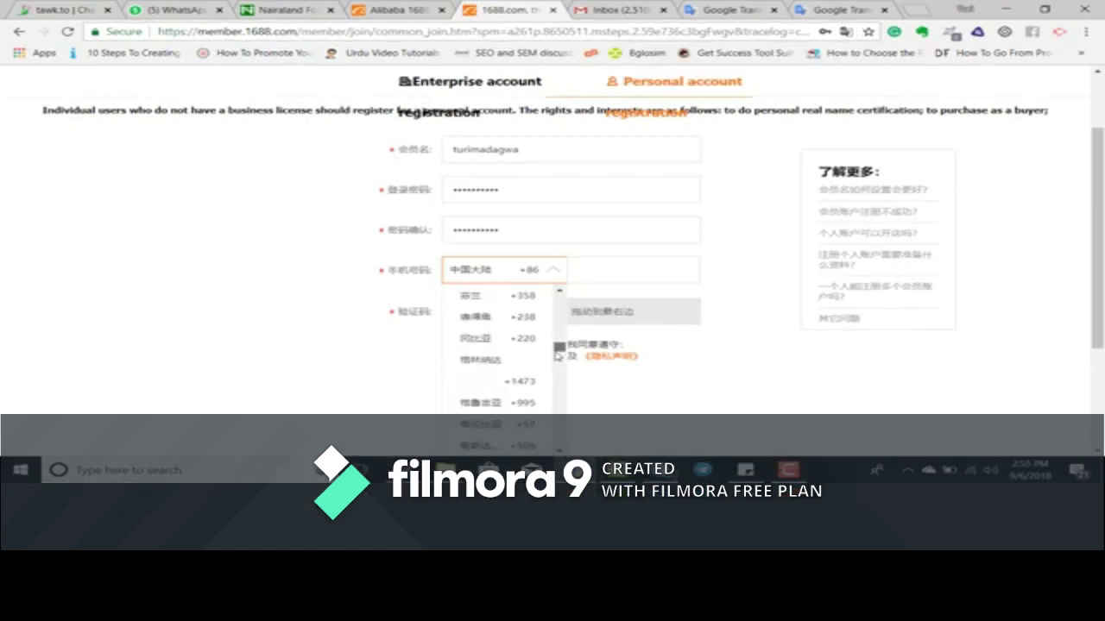
scroll(530, 363, down, 3)
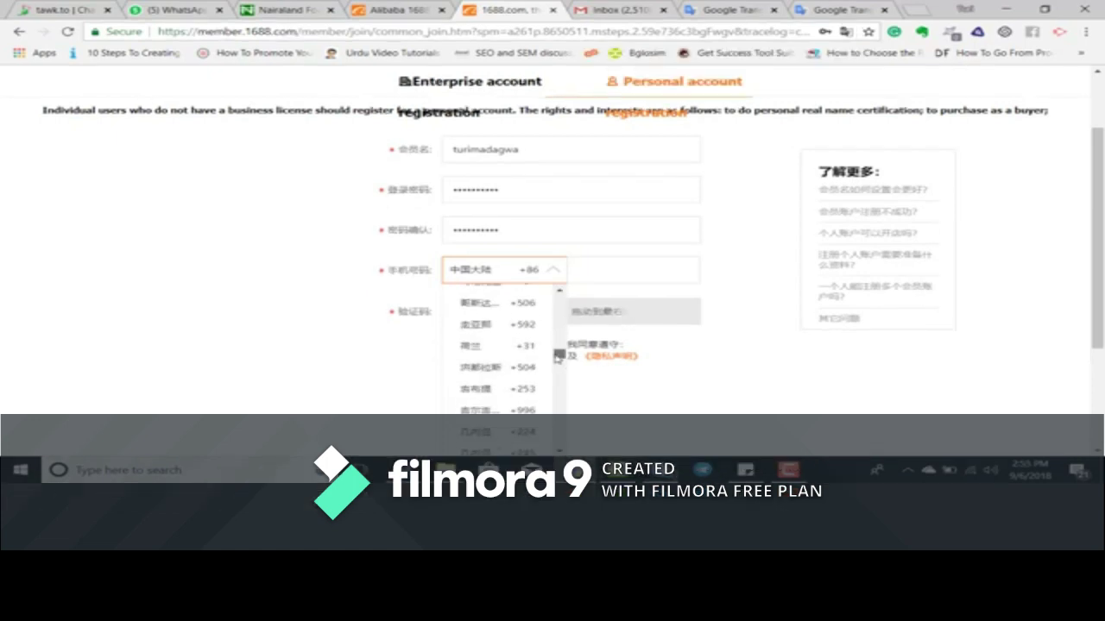
key(ctrl+f)
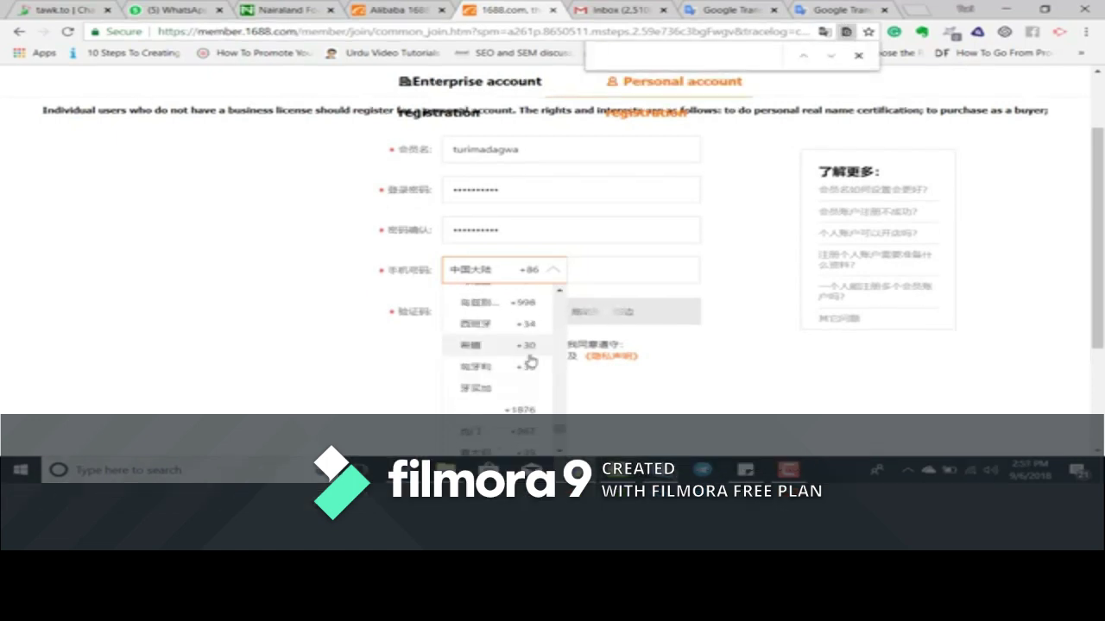
text(23)
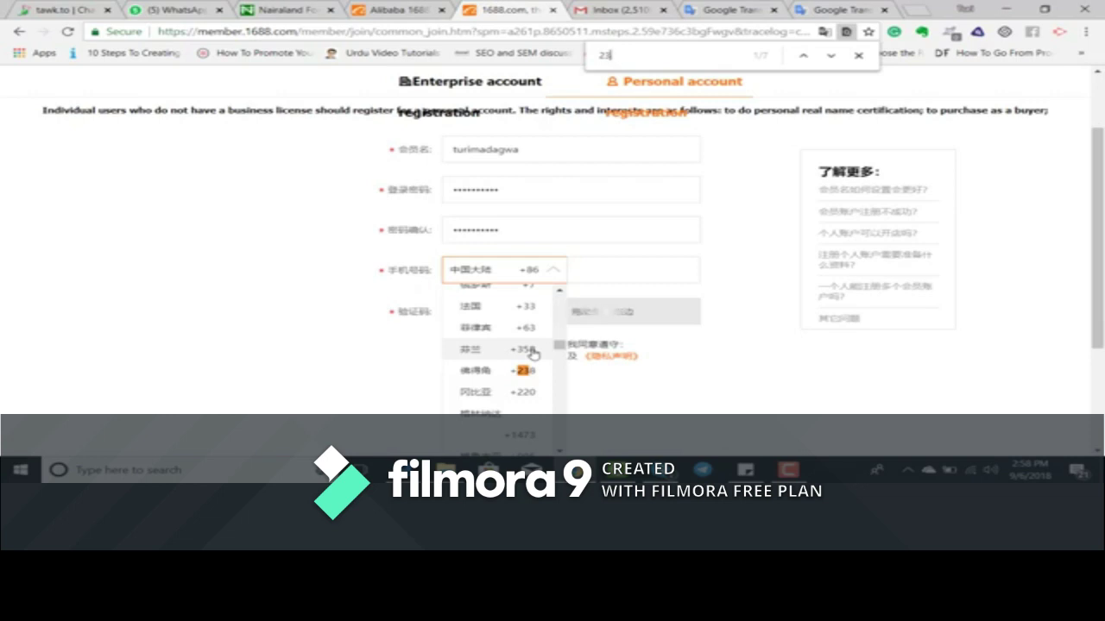
text(4)
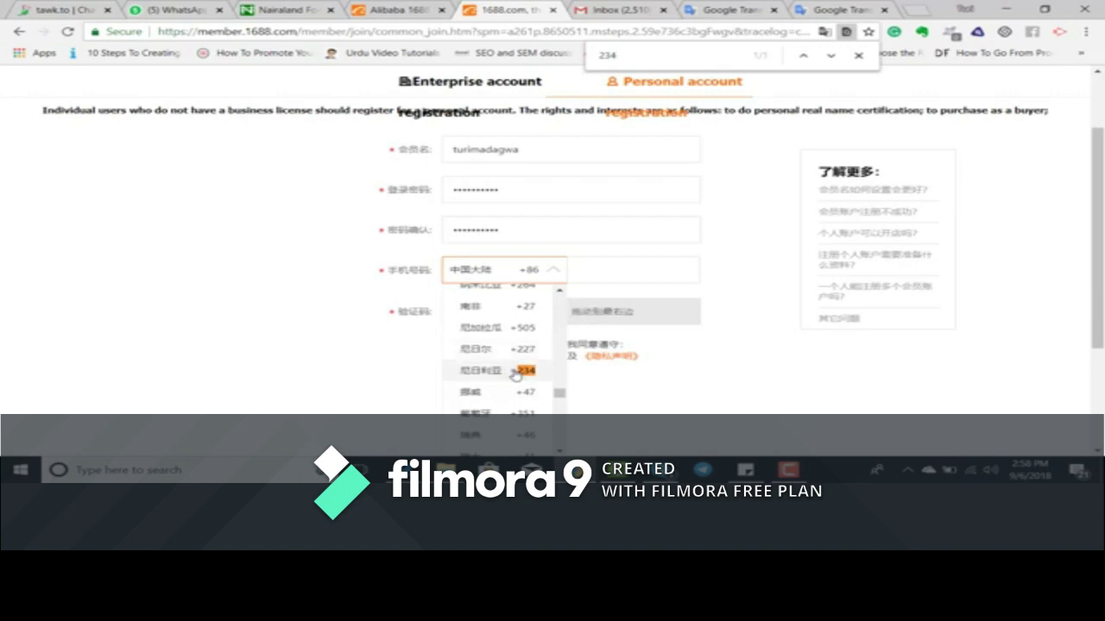
click(764, 274)
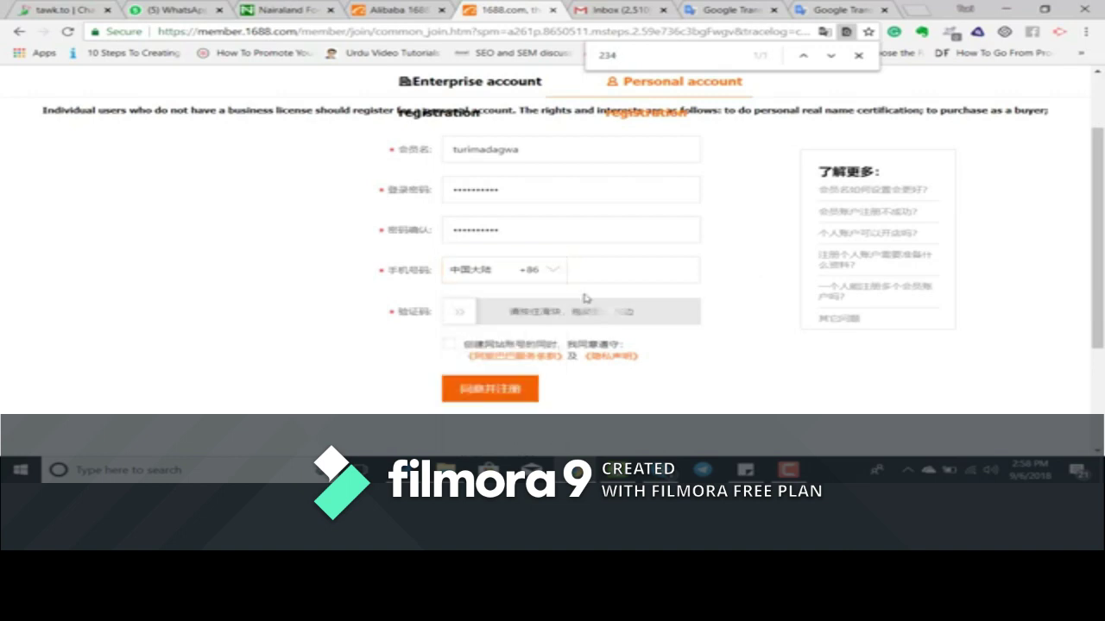
click(860, 59)
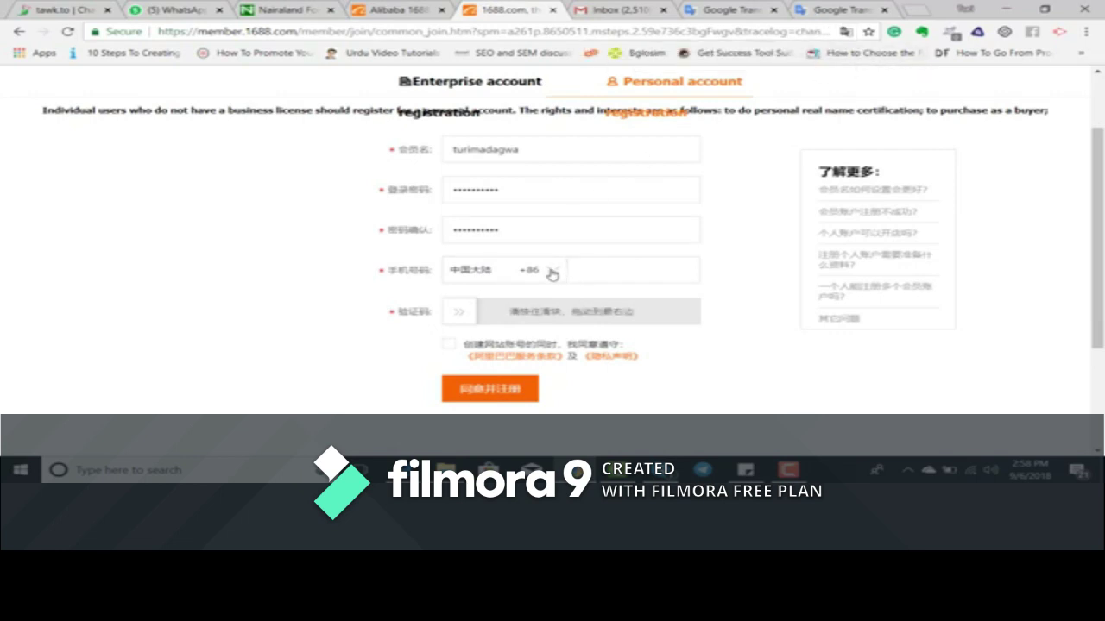
Jump to the +234 entry and select Nigeria (尼日利亚 +234) as the country code.
click(552, 274)
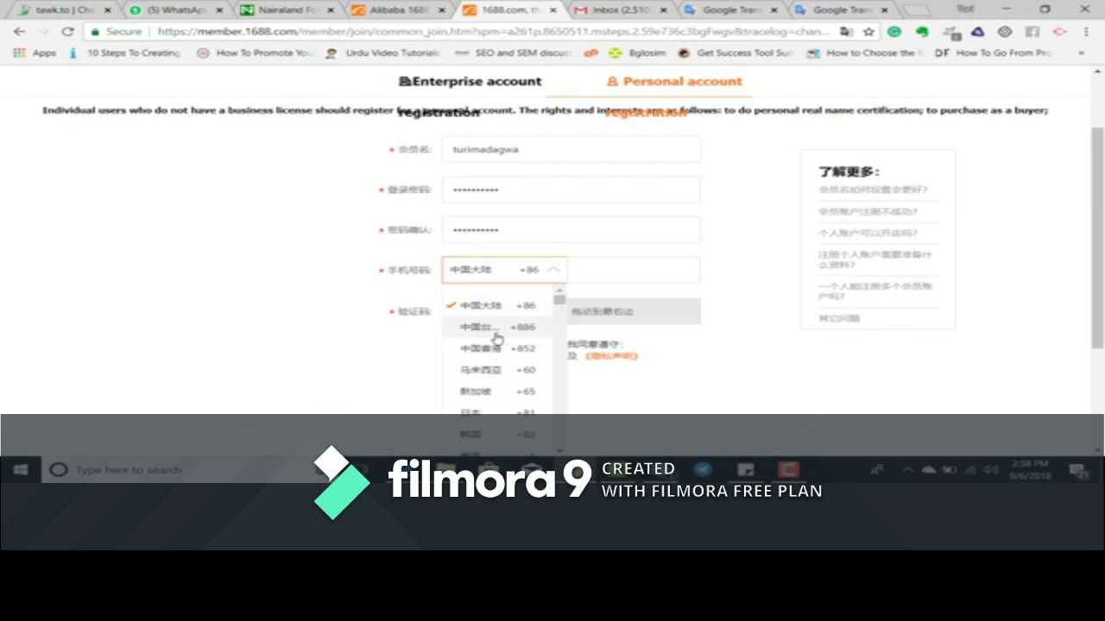
key(ctrl+f)
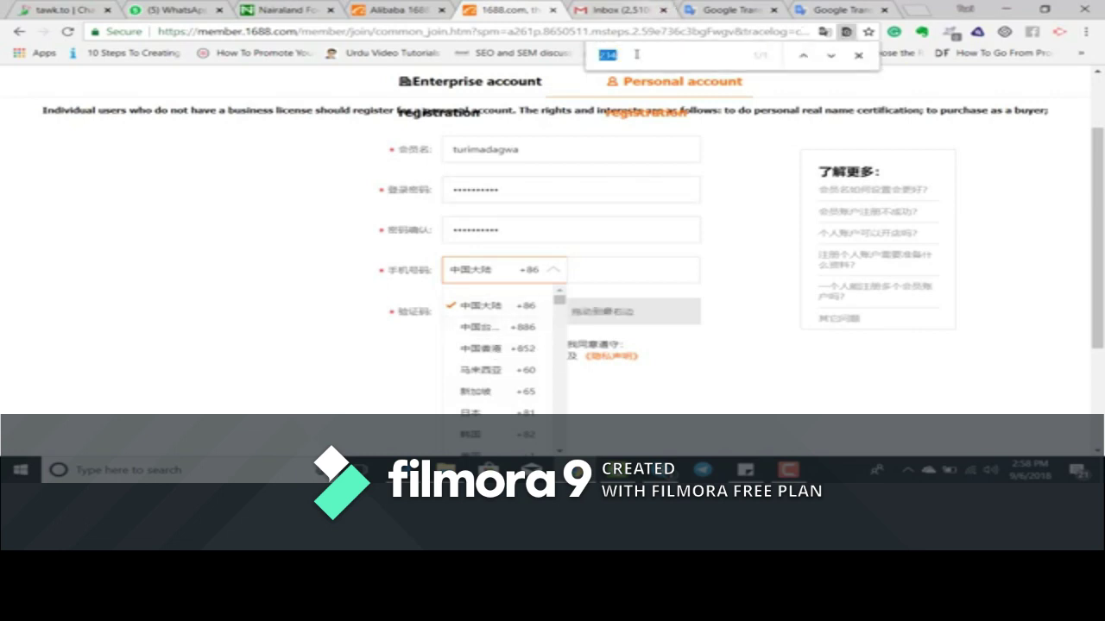
click(636, 54)
double_click(606, 54)
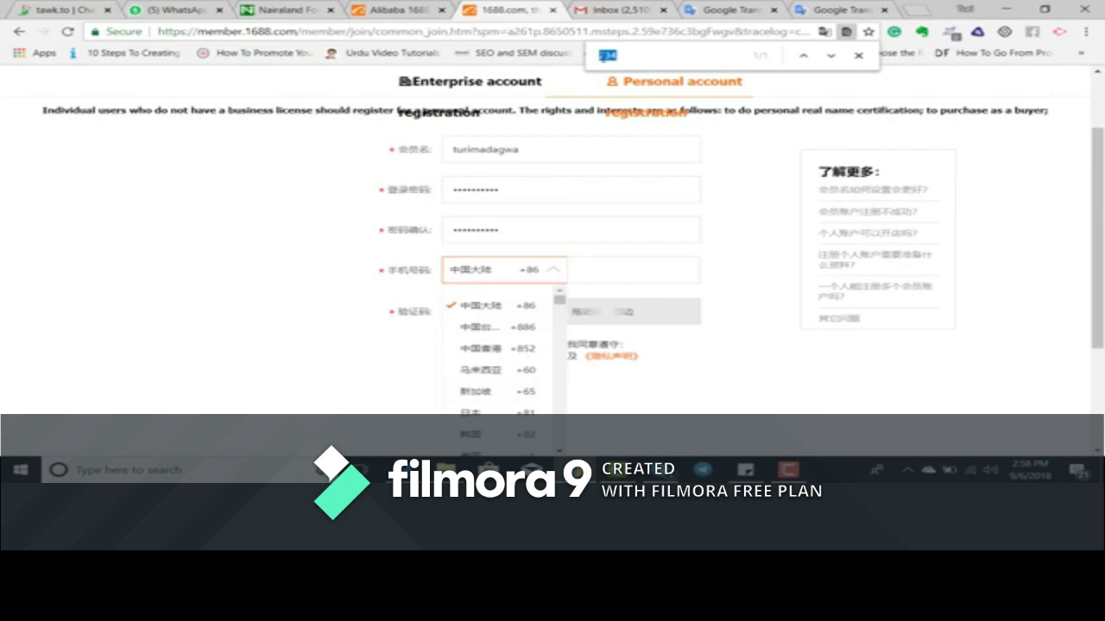
click(606, 54)
key(Return)
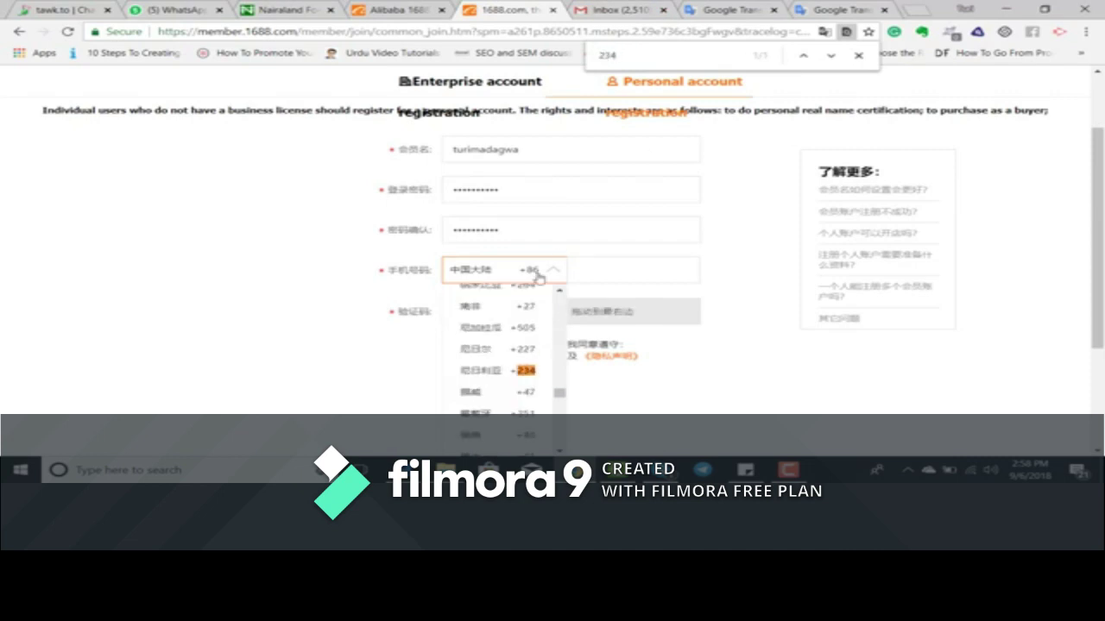
click(501, 372)
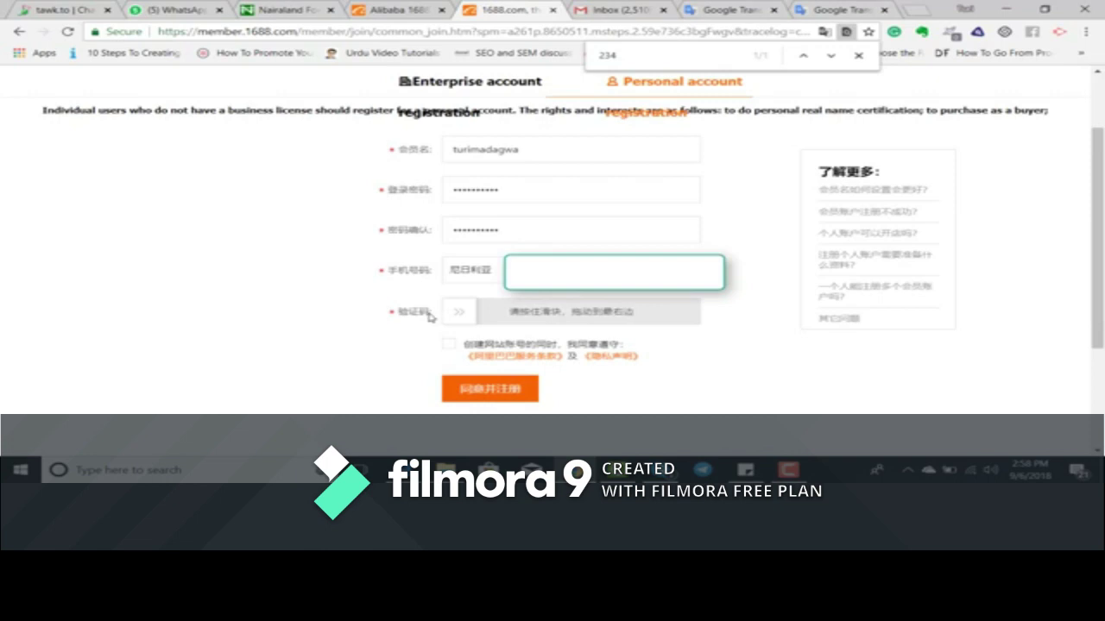
Paste the 验证码 label into Google Translate, confirming it reads 'Verification code'.
drag(434, 316, 398, 319)
key(ctrl+c)
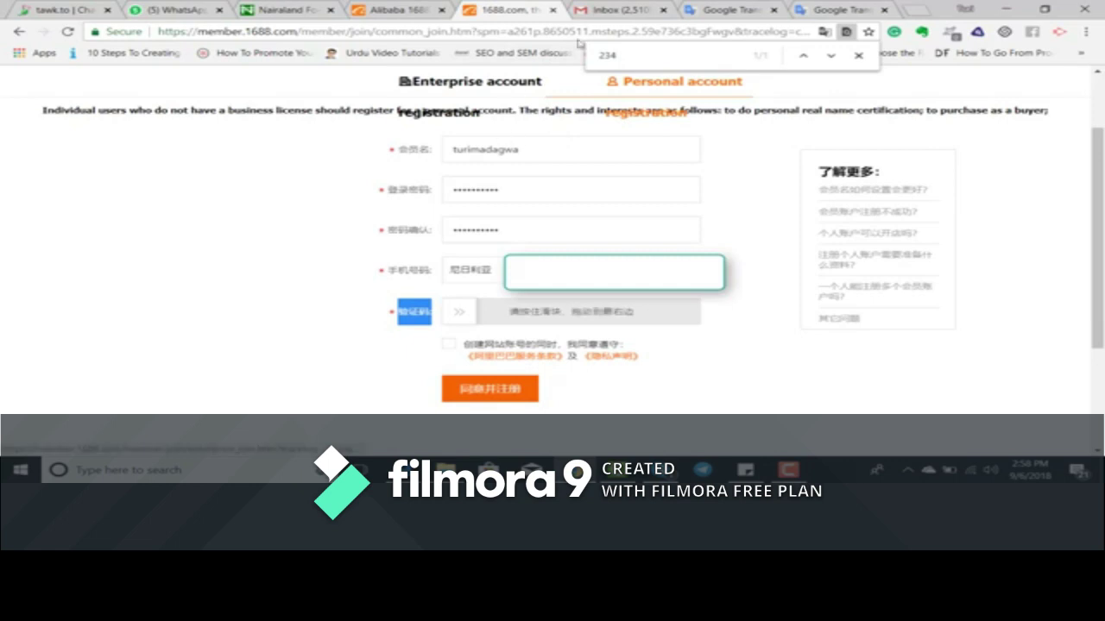
click(812, 12)
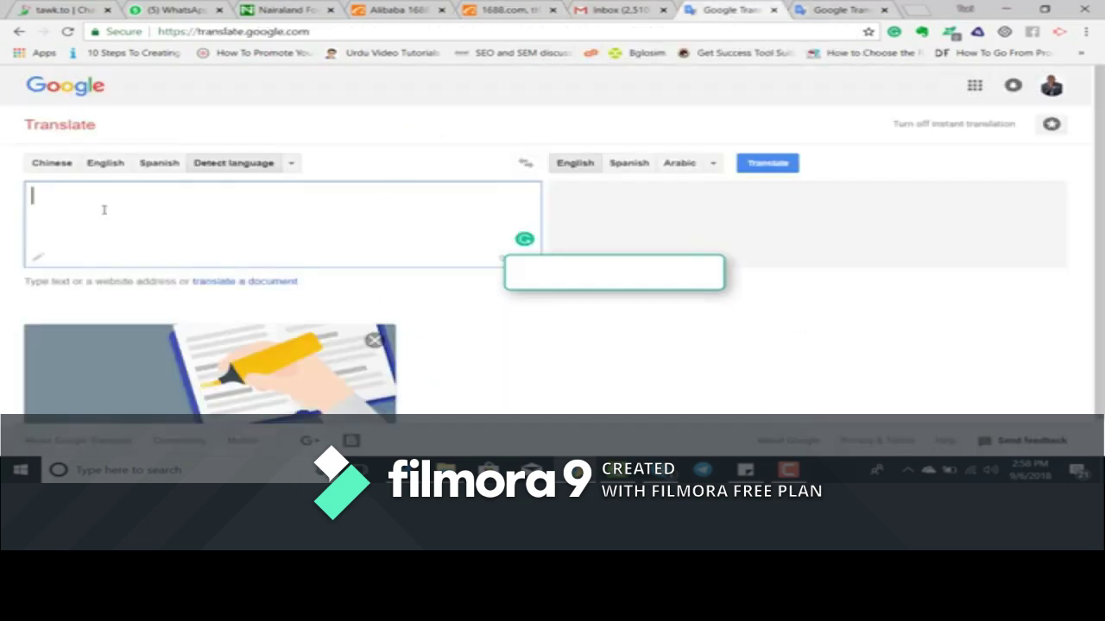
key(ctrl+v)
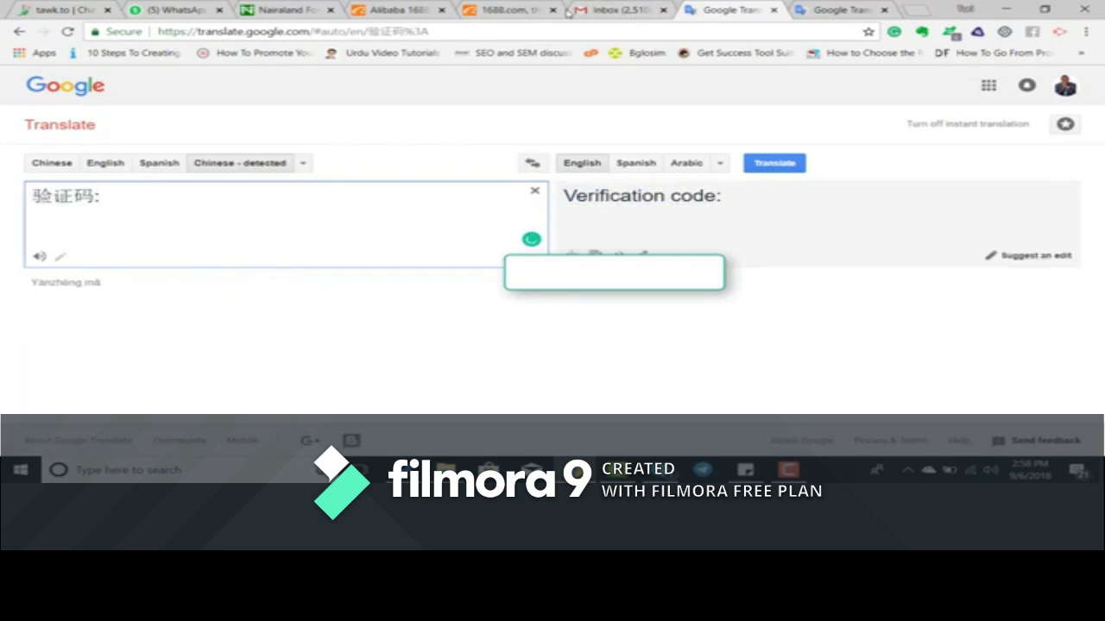
click(517, 10)
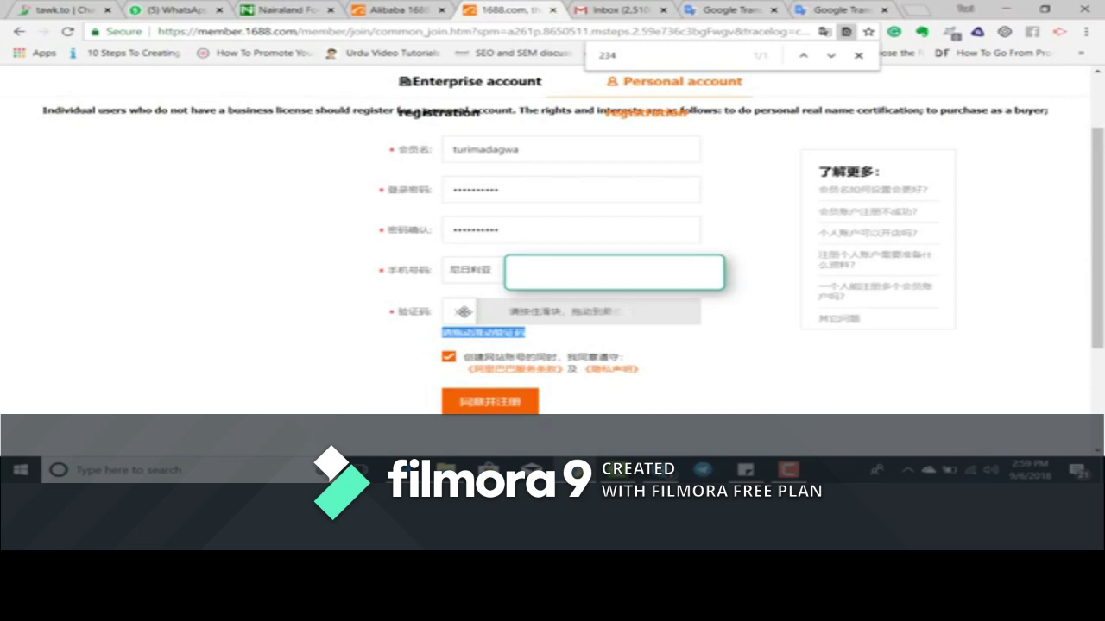
Drag the captcha slider fully right until it shows 验证通过 with a green tick.
drag(464, 312, 718, 318)
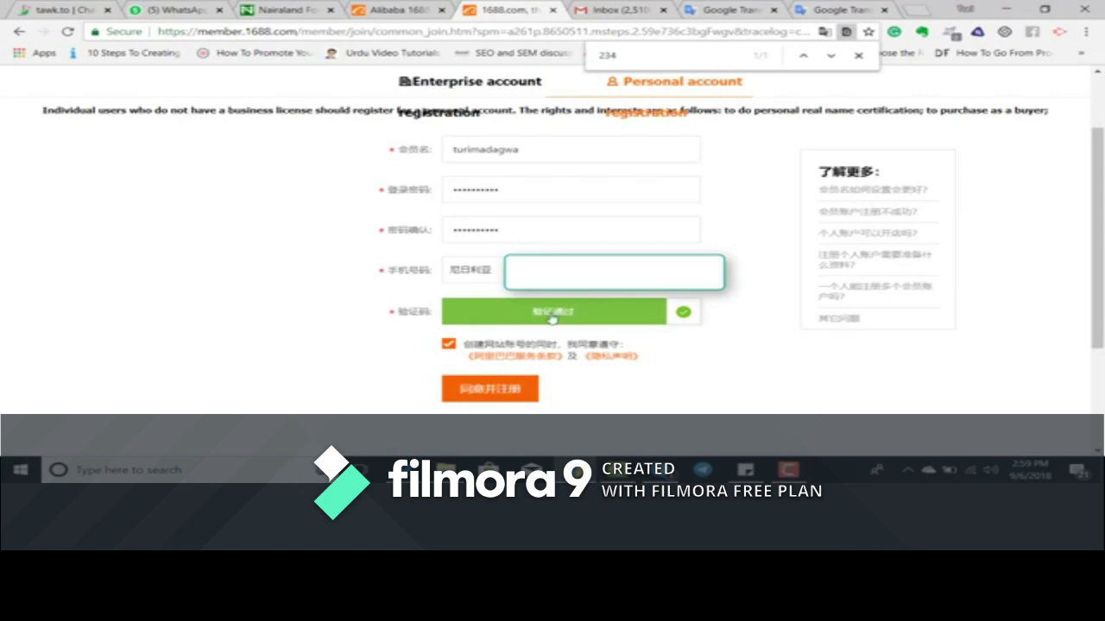
drag(553, 319, 733, 382)
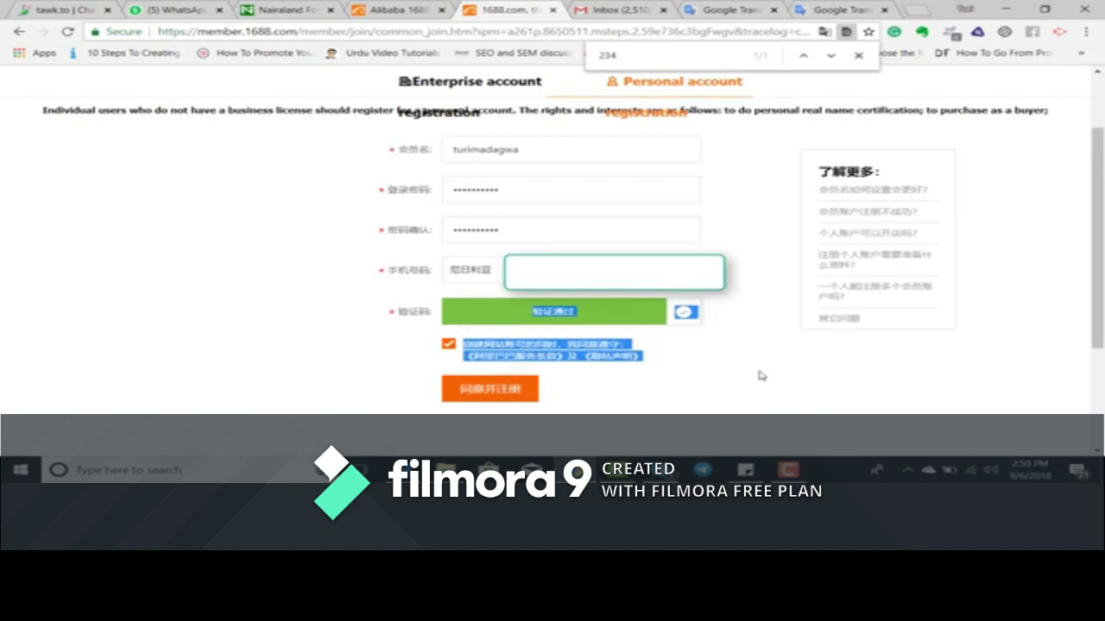
click(762, 376)
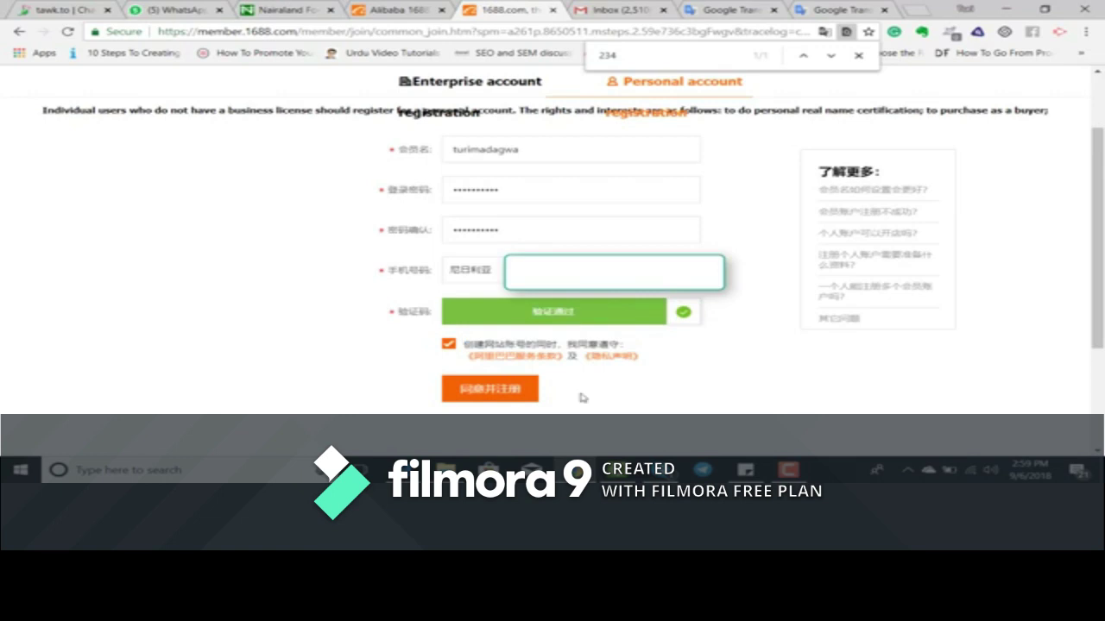
Submit the form with 同意并注册 and type the six-digit SMS code into 校验码.
click(490, 389)
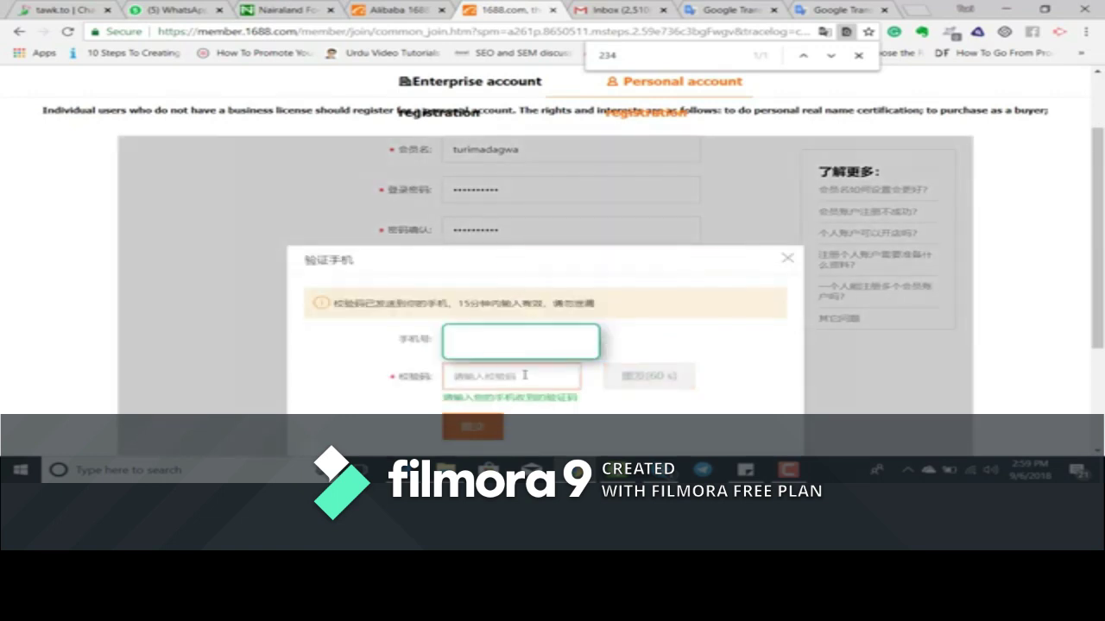
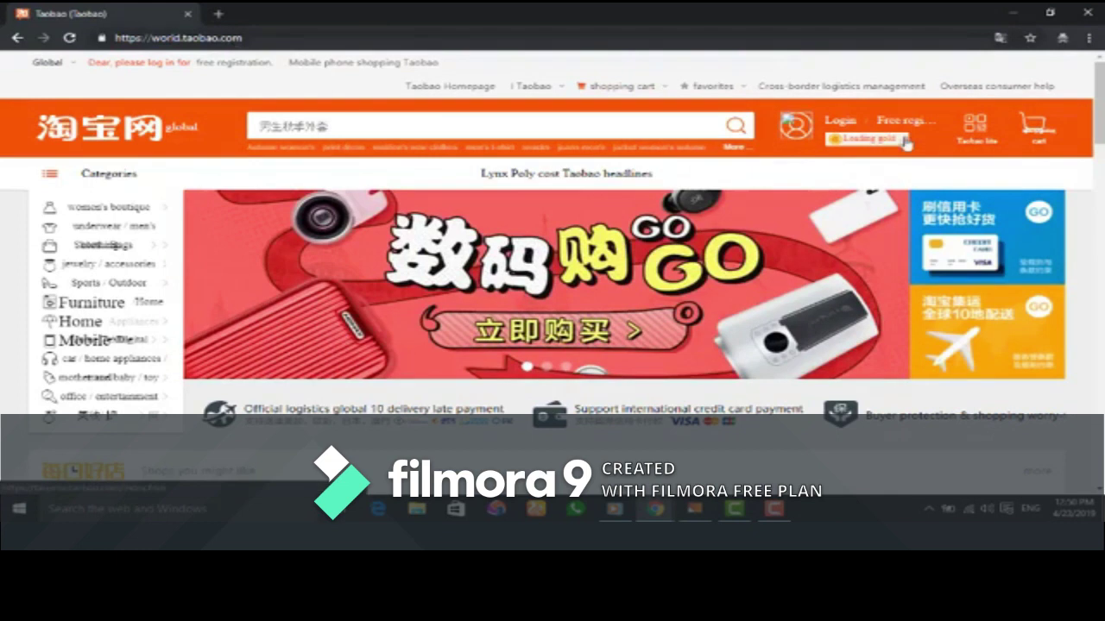
Open Taobao's free registration page in a new tab from the header link.
click(895, 123)
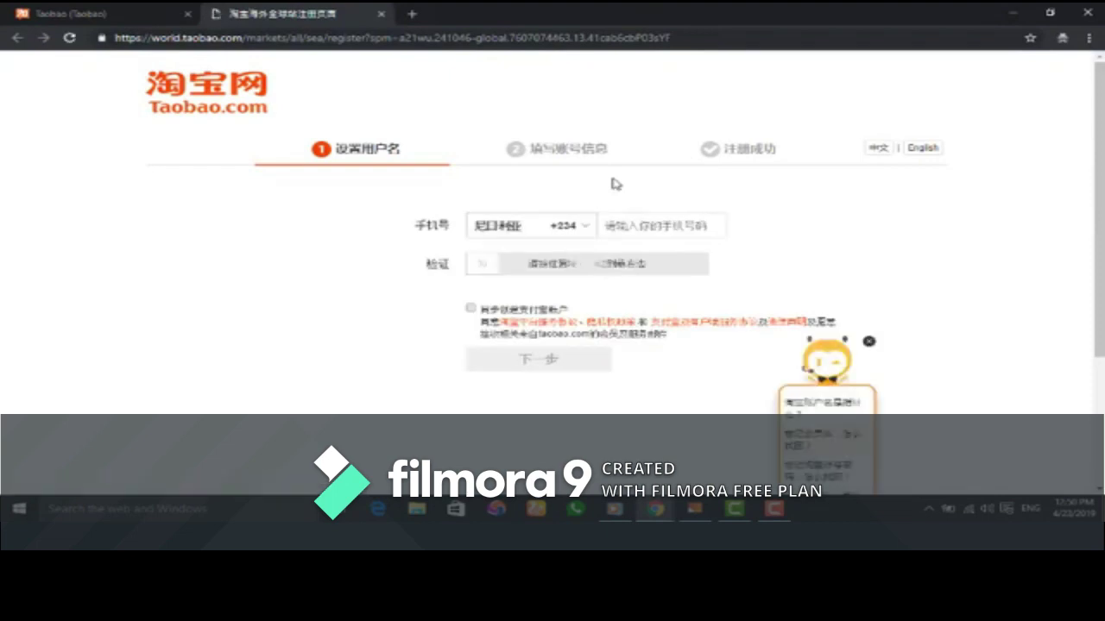
Dismiss the mascot help popup and switch the registration form to English.
click(871, 345)
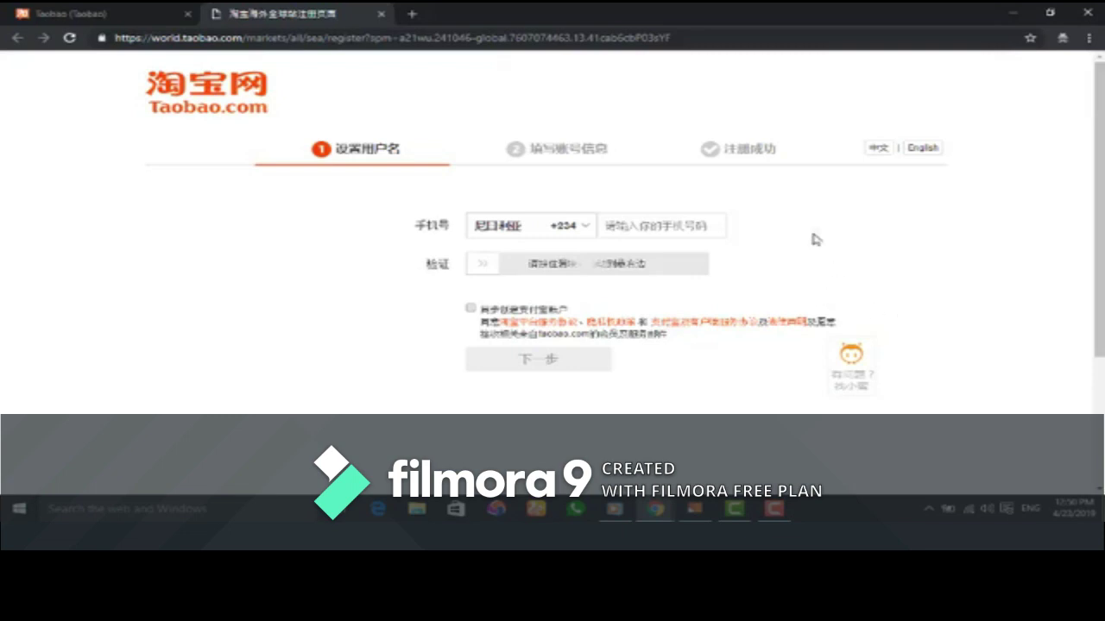
click(920, 151)
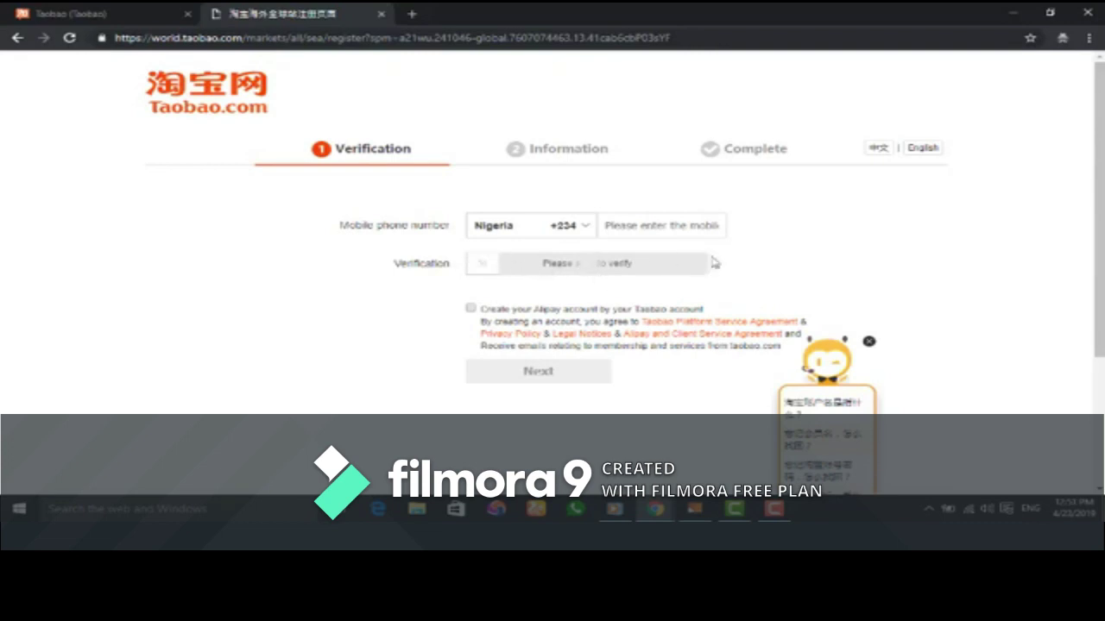
Pass the slider check and confirm the mobile number with the SMS verification code.
drag(493, 261, 531, 264)
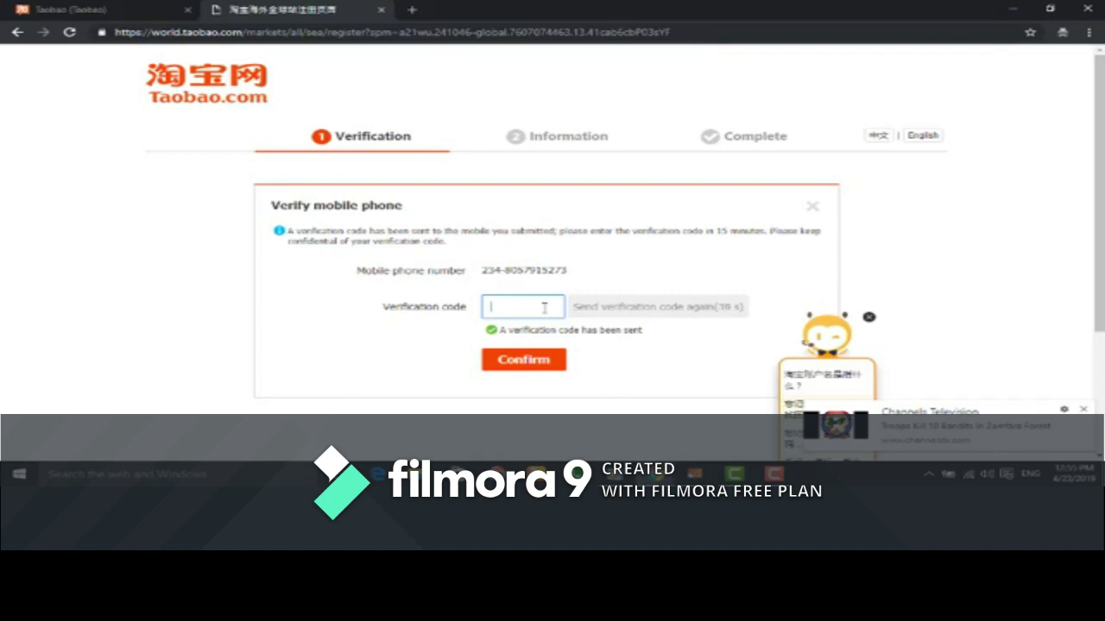
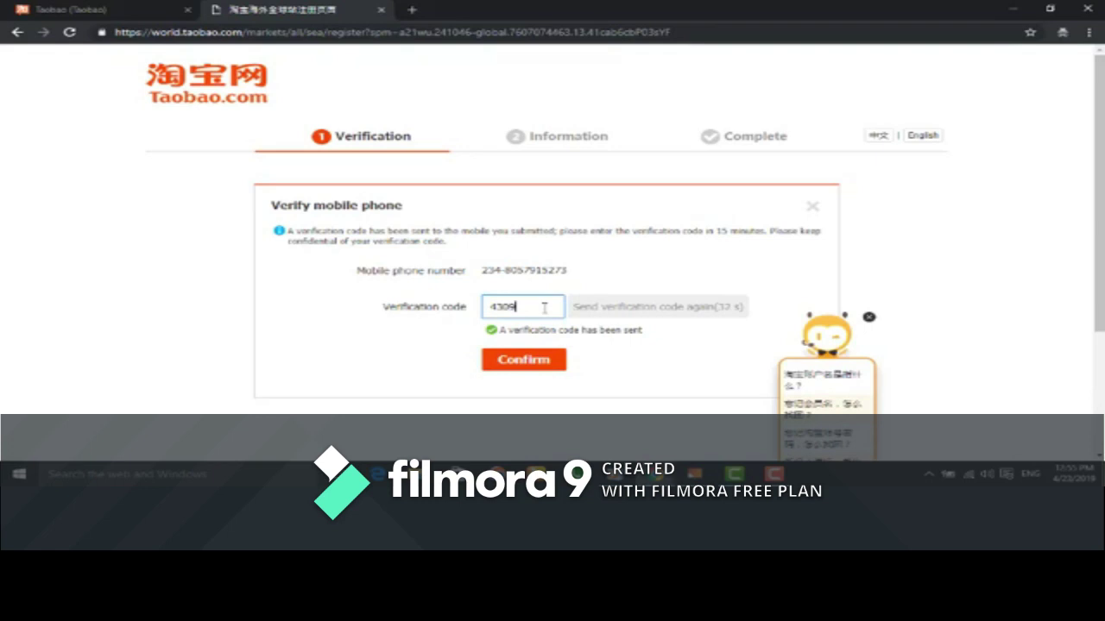
click(518, 369)
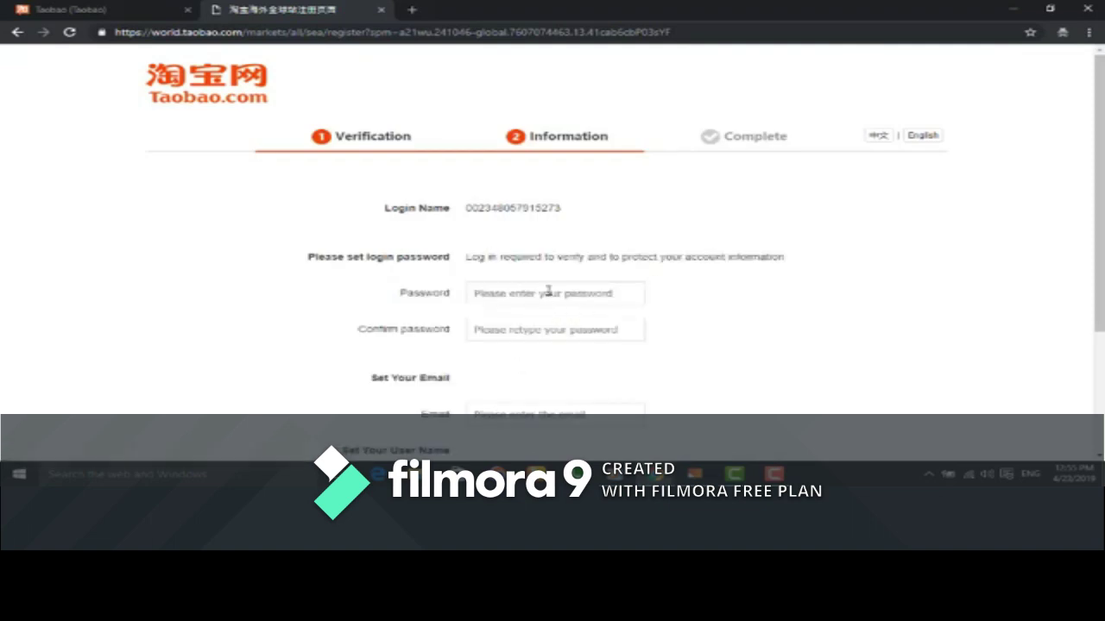
Enter a Medium-strength login password and retype it in Confirm password so they match.
scroll(815, 373, down, 2)
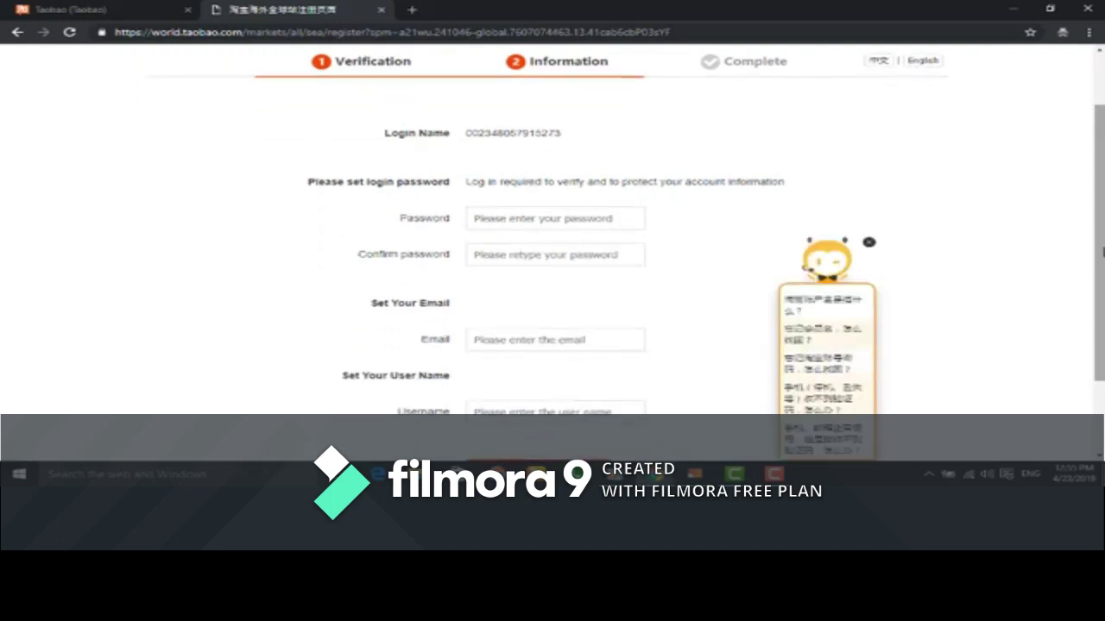
scroll(815, 373, down, 1)
scroll(624, 252, up, 2)
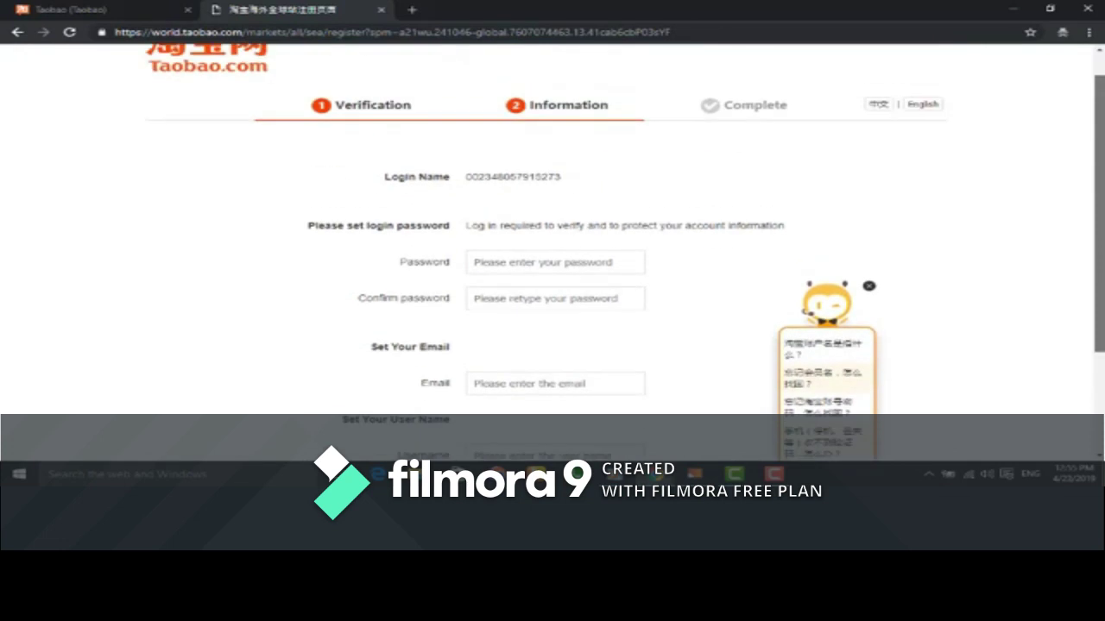
scroll(625, 253, down, 1)
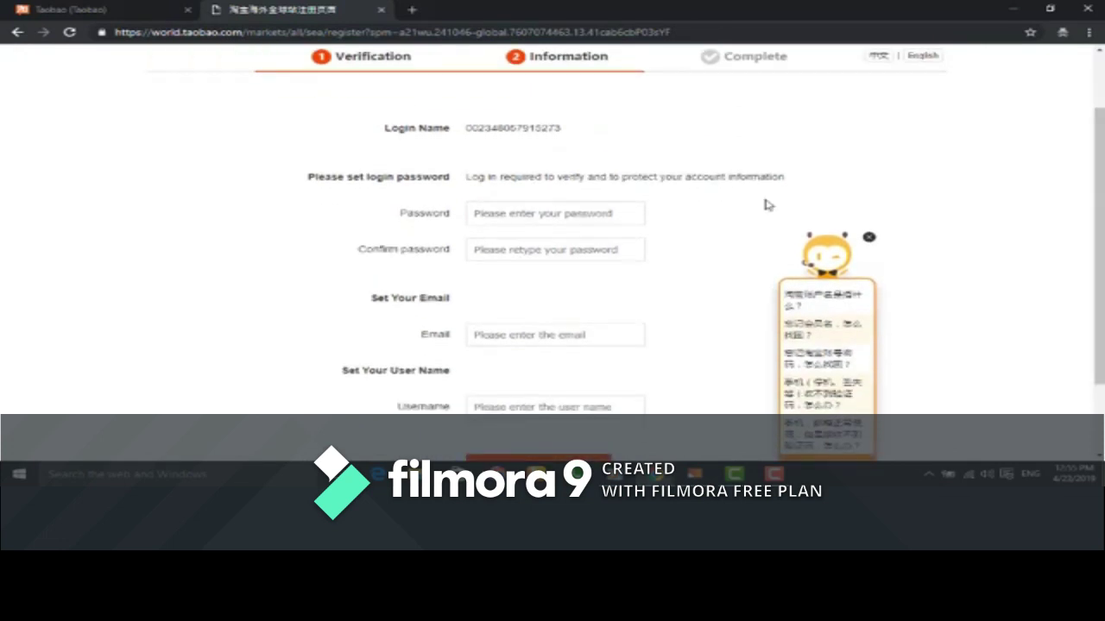
click(564, 213)
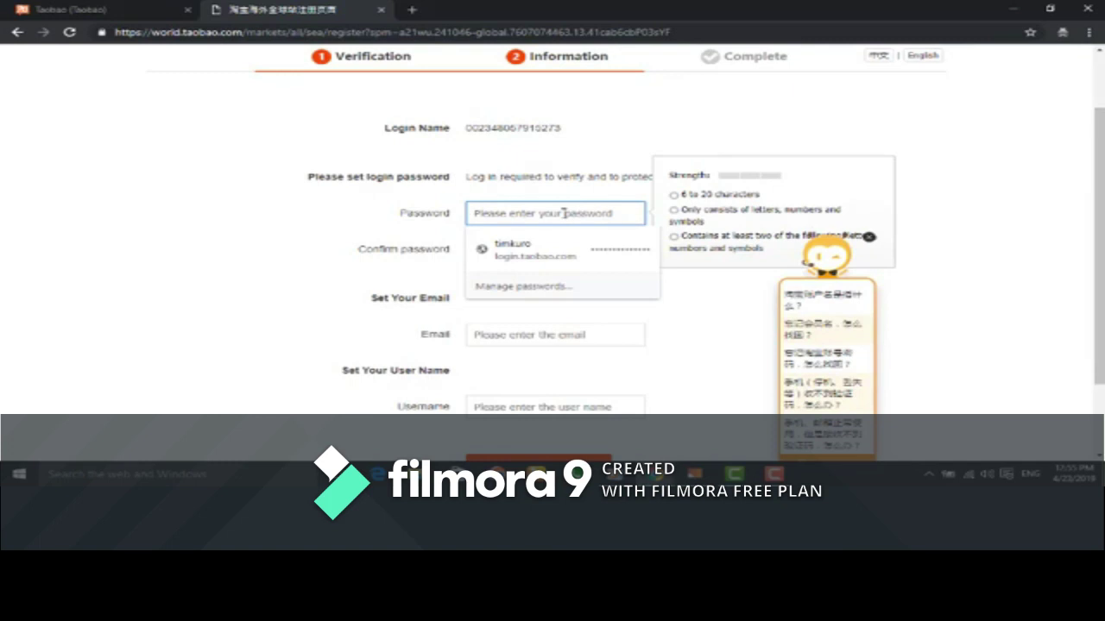
text(********)
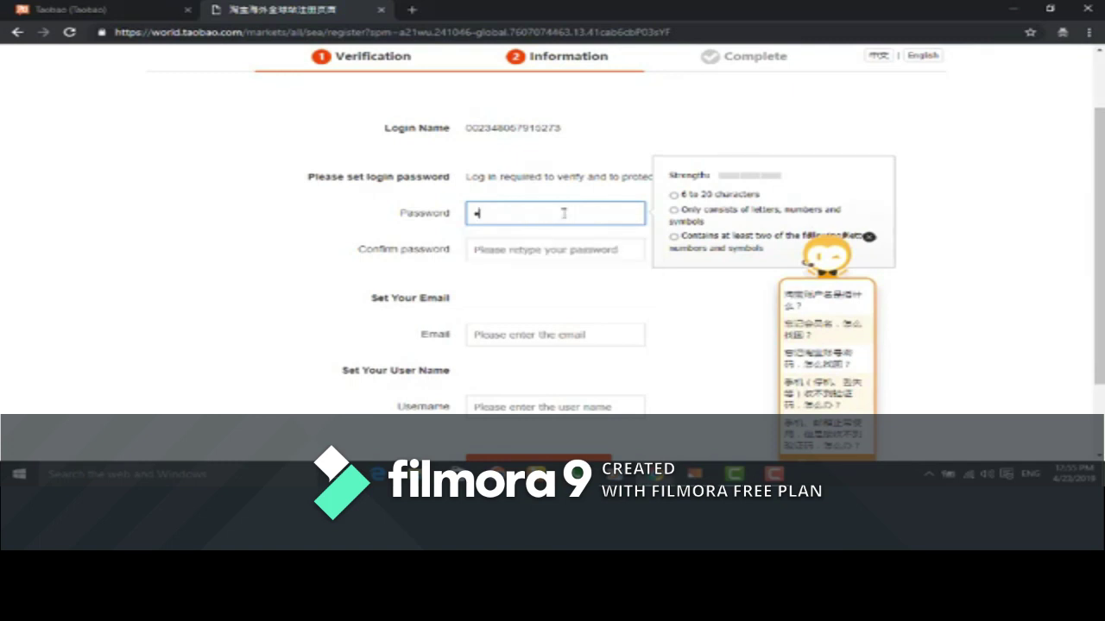
text(********)
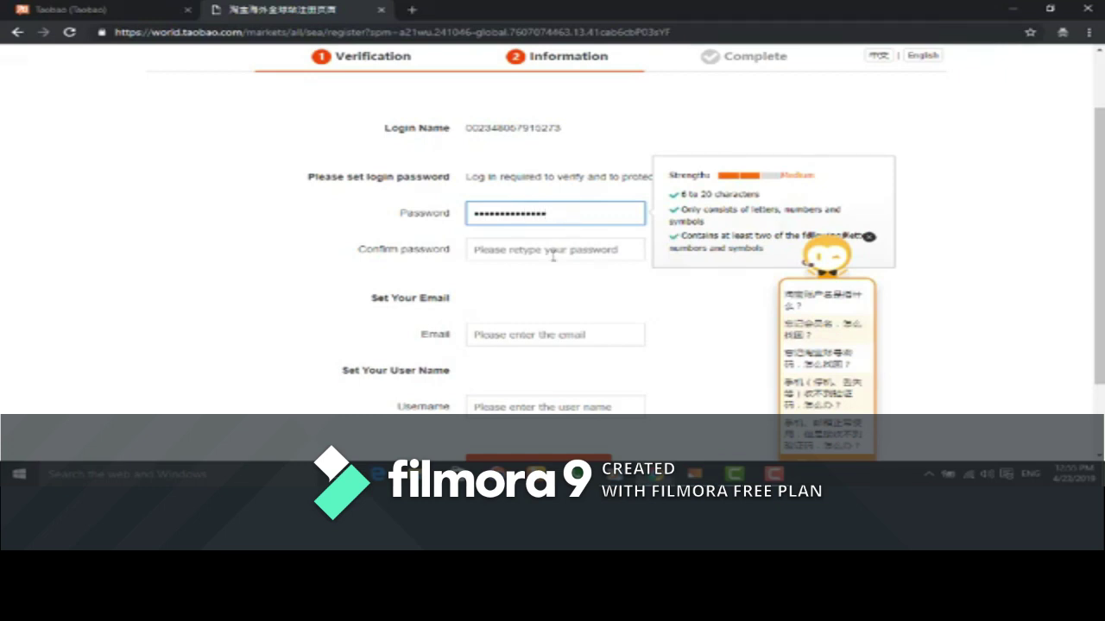
click(553, 249)
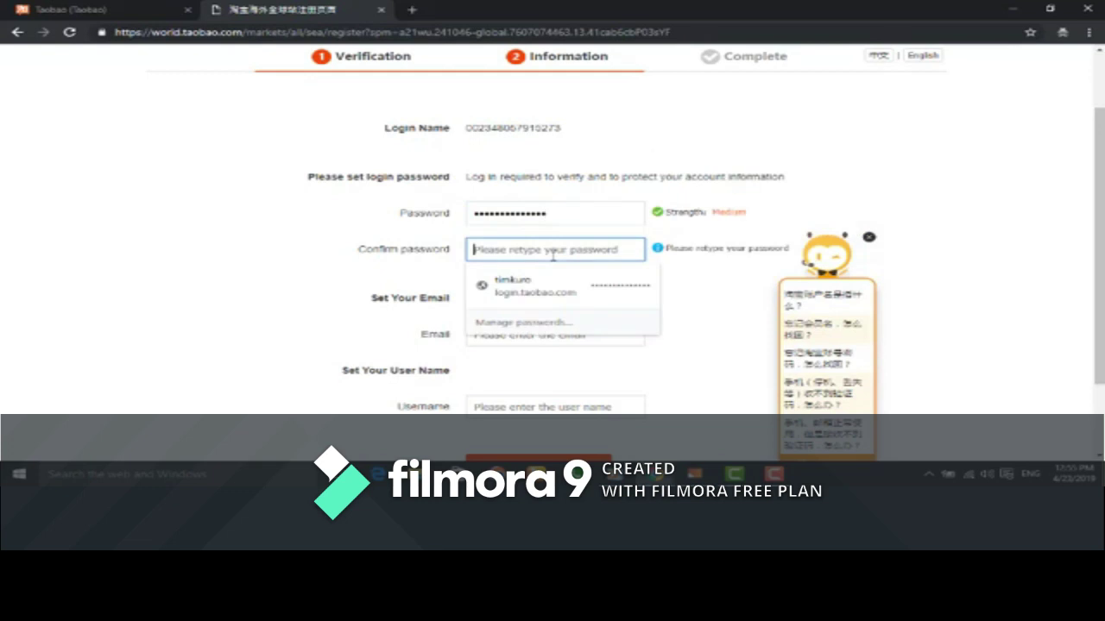
text(****)
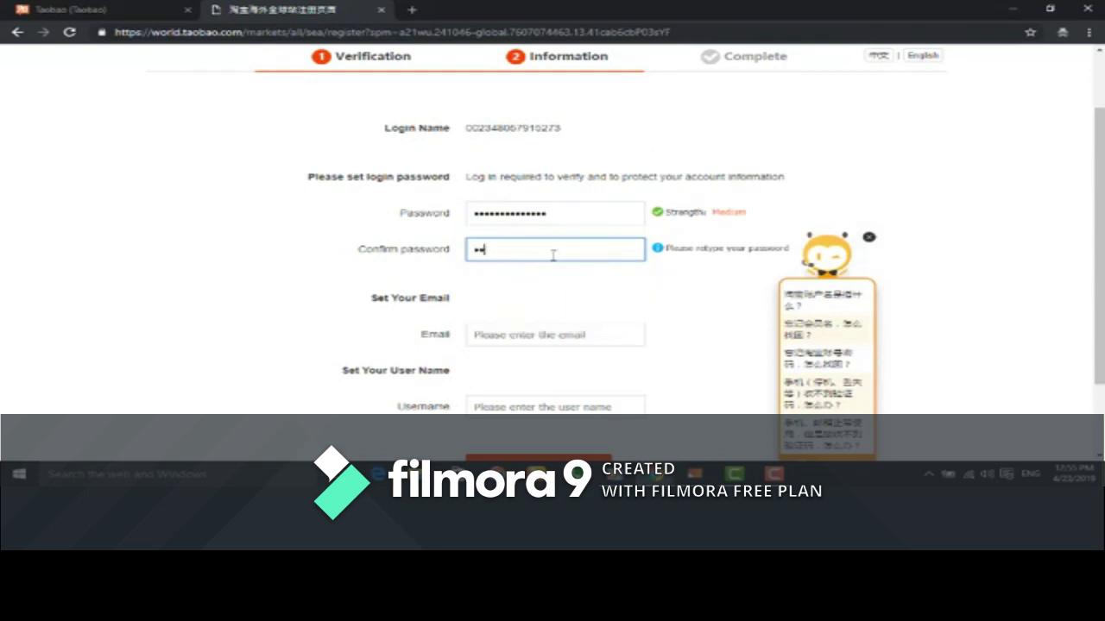
text(***********)
click(620, 337)
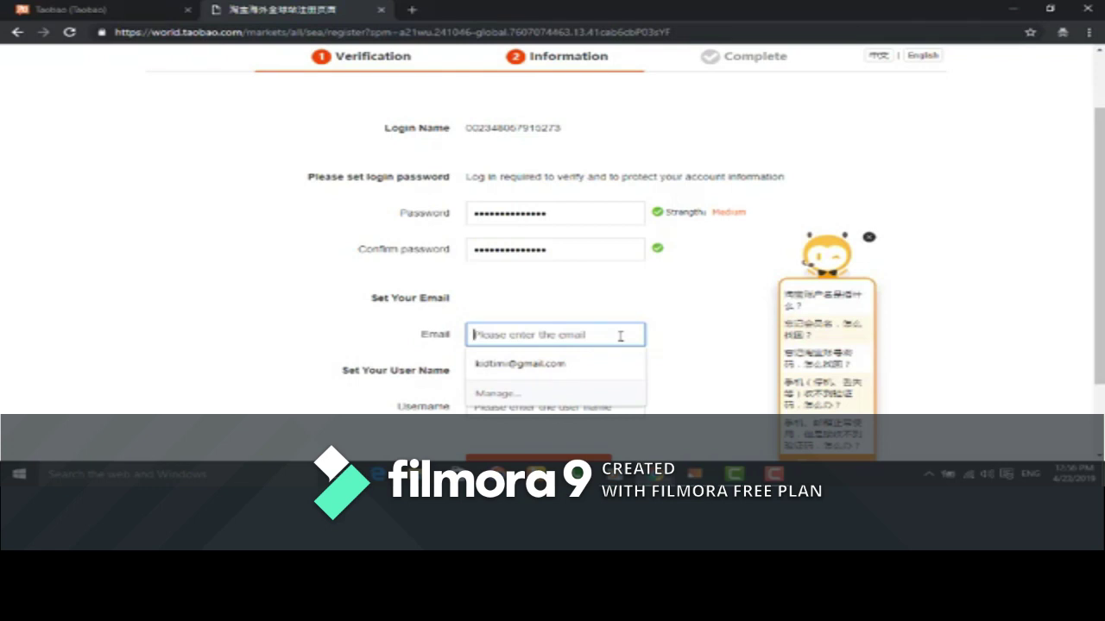
Fill in the email via its autofill suggestion and a username, submit, and close the assistant.
text(ayiay)
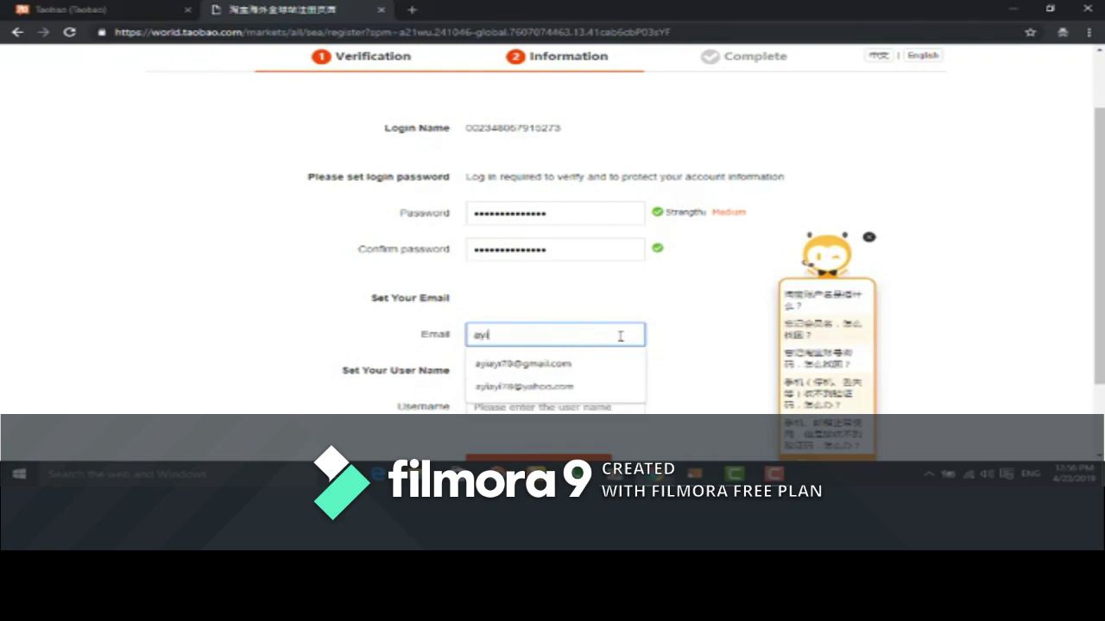
click(610, 361)
scroll(1086, 223, down, 2)
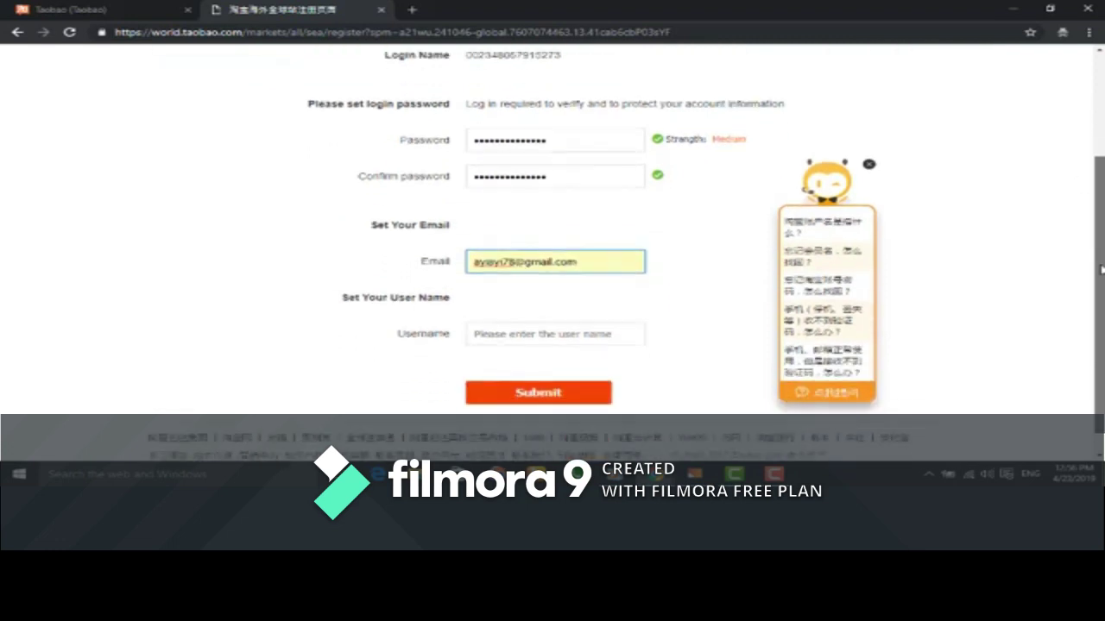
click(560, 317)
text(ki)
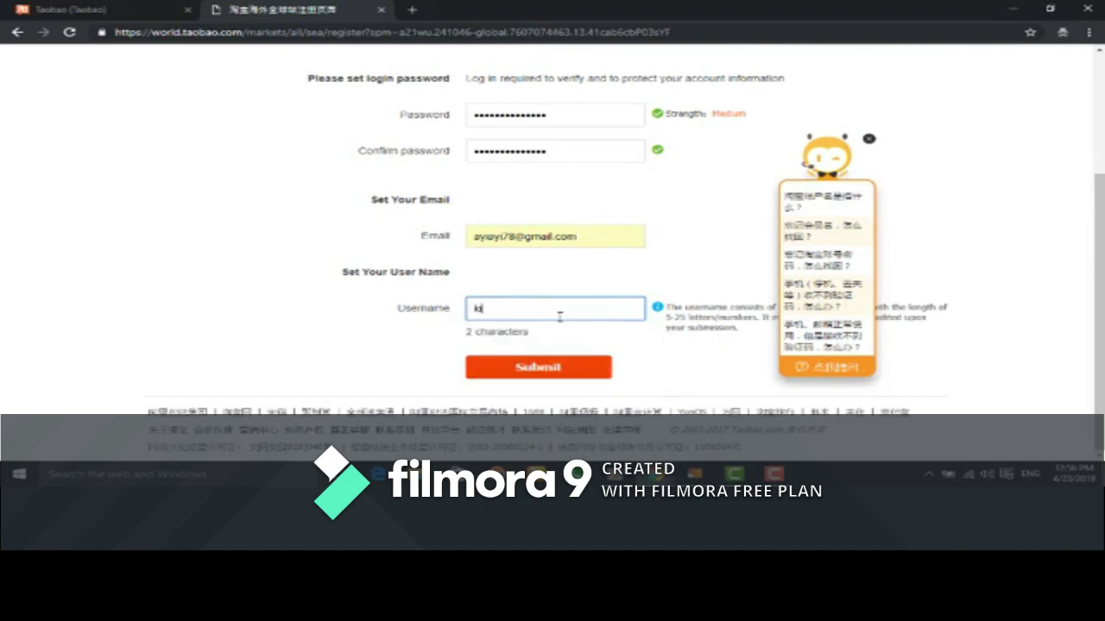
text(dtimi)
click(579, 368)
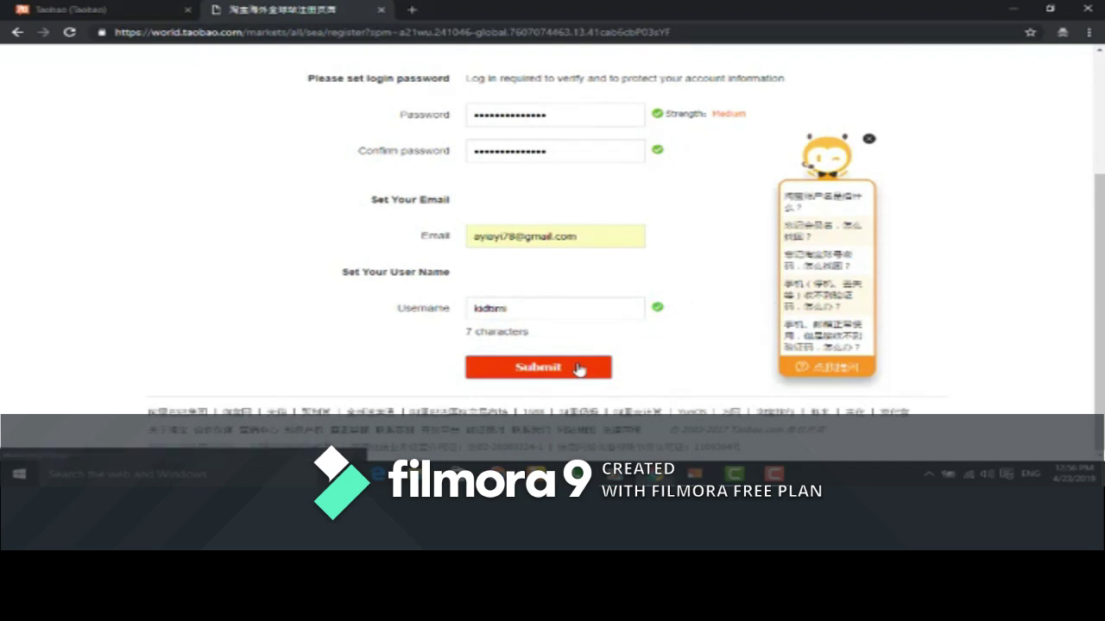
click(869, 144)
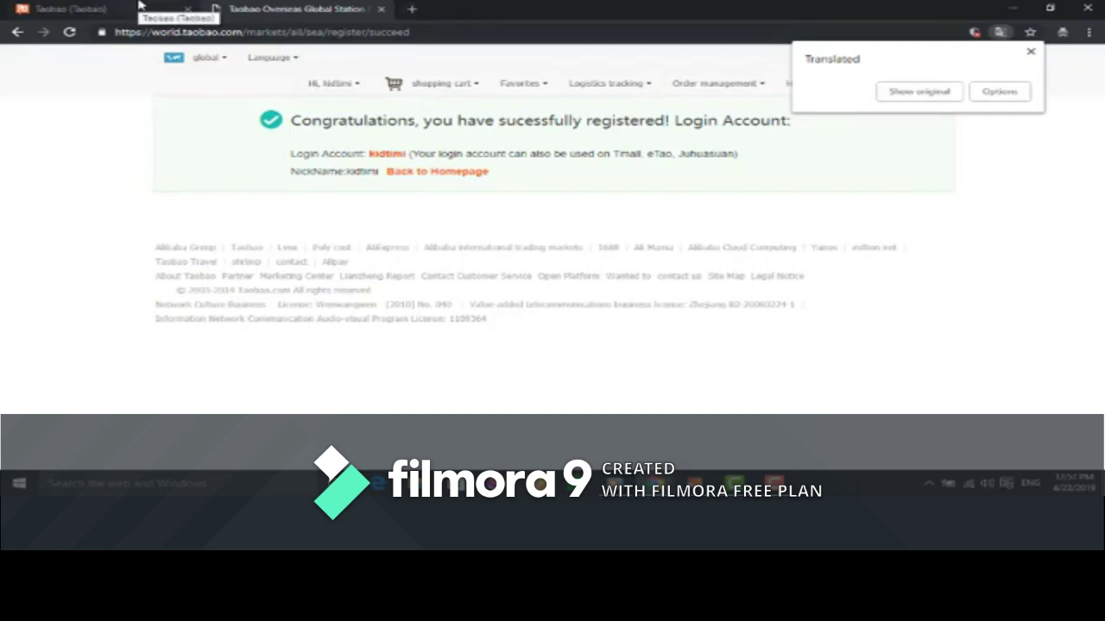
Switch back to the first Taobao browser tab.
click(141, 6)
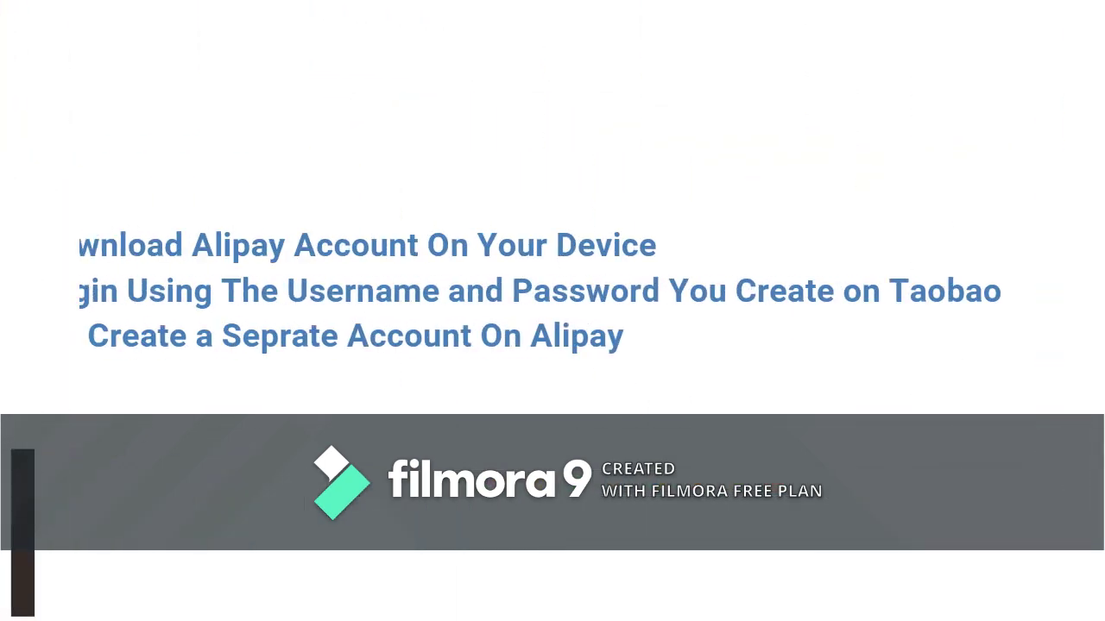